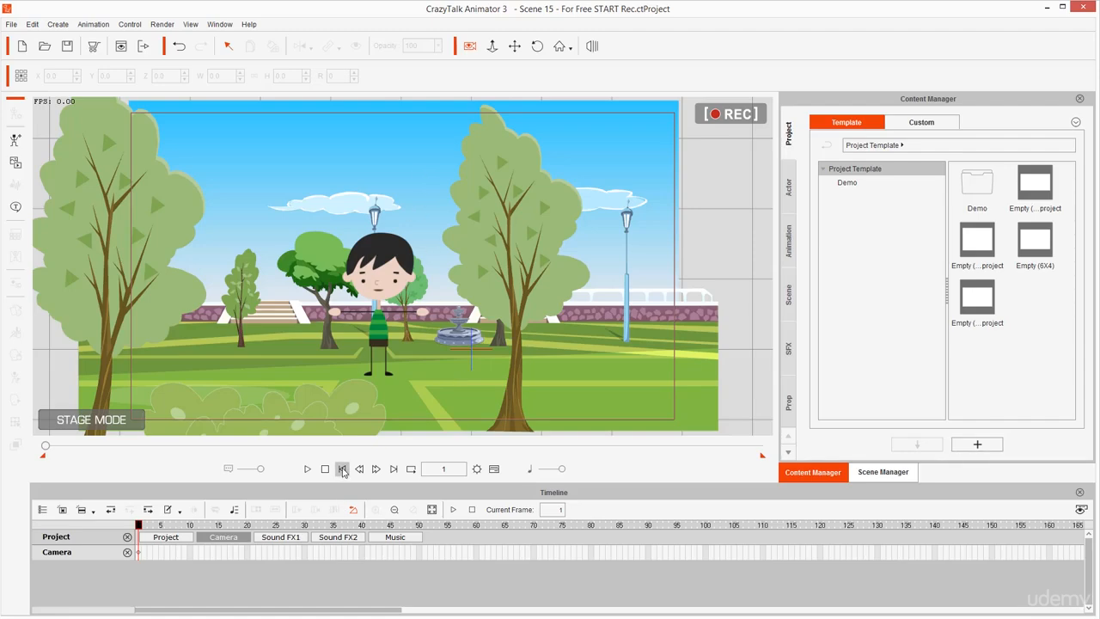
Play the scene from its first frame, pause it, and scrub back through the boy's talking section on the timeline
{"action": "key", "text": "space"}
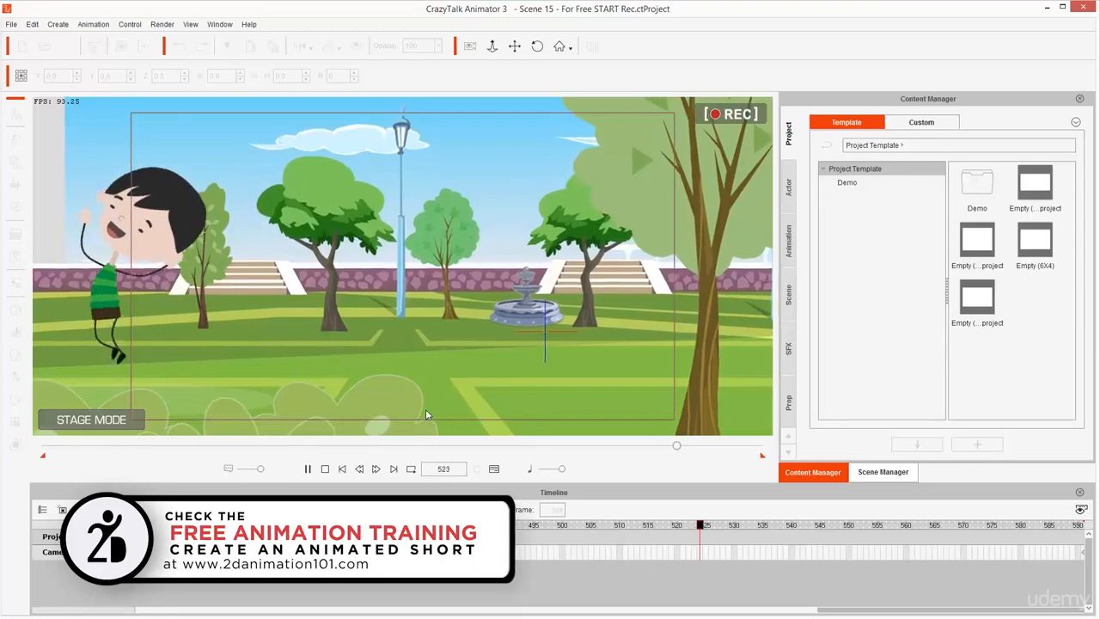
{"action": "key", "text": "space"}
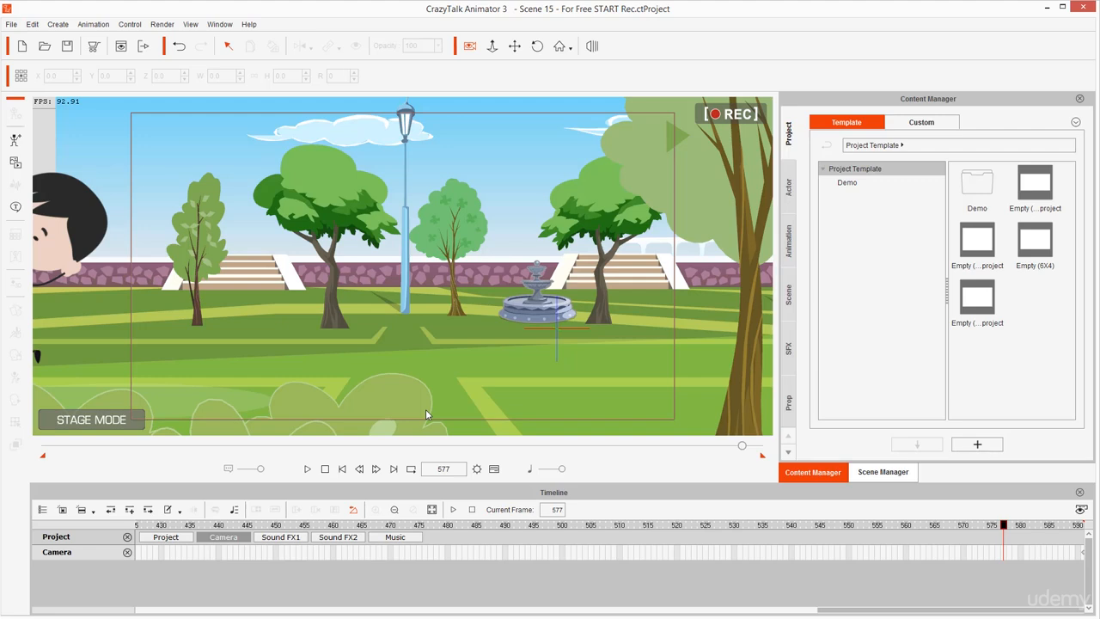
{"action": "left_click", "coordinate": [386, 525]}
{"action": "left_click_drag", "start_coordinate": [385, 525], "coordinate": [346, 526]}
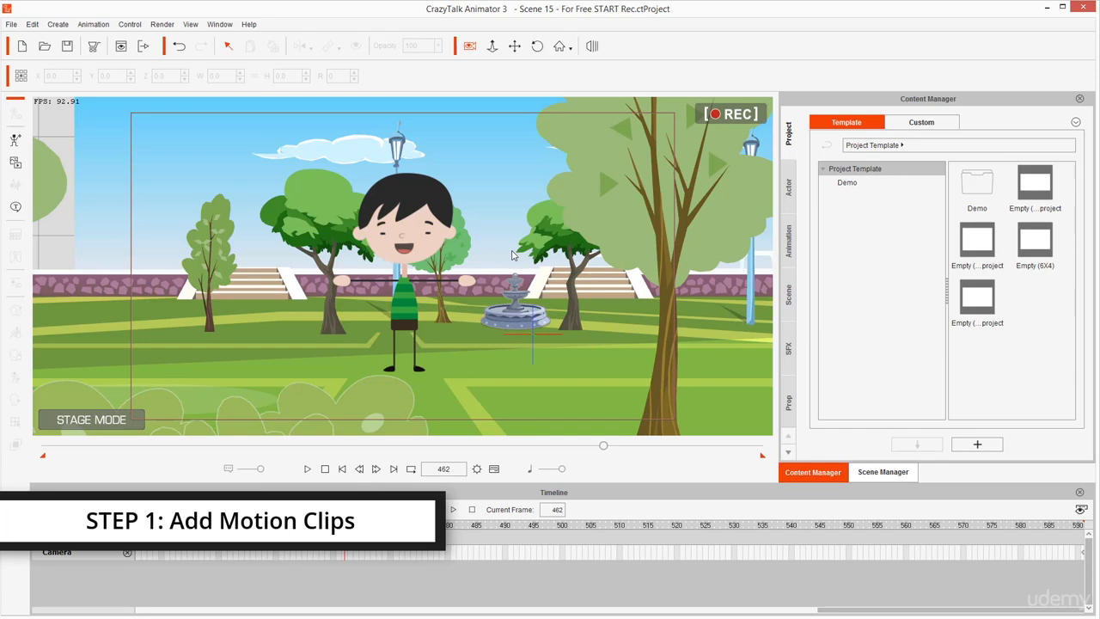
{"action": "left_click", "coordinate": [112, 527]}
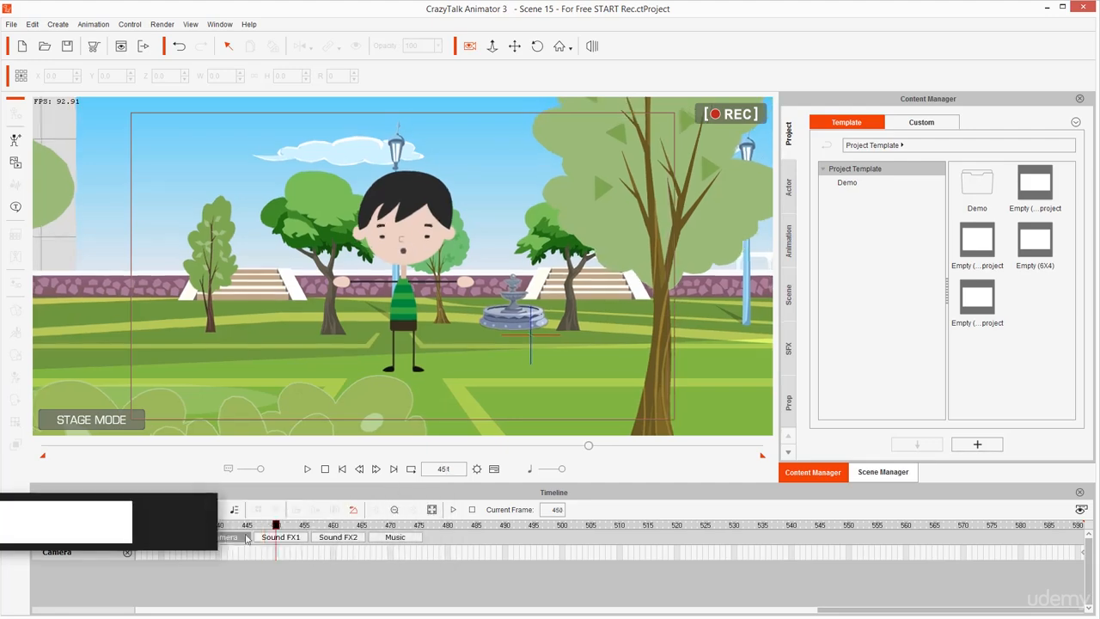
{"action": "left_click_drag", "start_coordinate": [113, 523], "coordinate": [89, 523]}
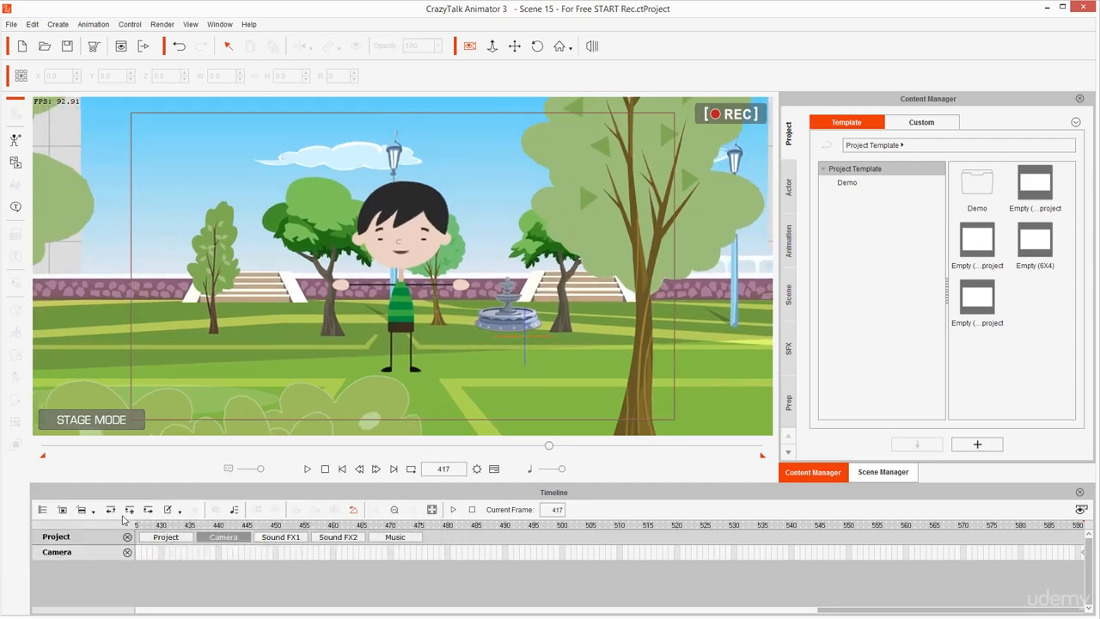
Return to the start, scrub through the opening frames, and preview playback before stopping at frame 1
{"action": "left_click", "coordinate": [268, 522]}
{"action": "key", "text": "Home"}
{"action": "left_click", "coordinate": [287, 525]}
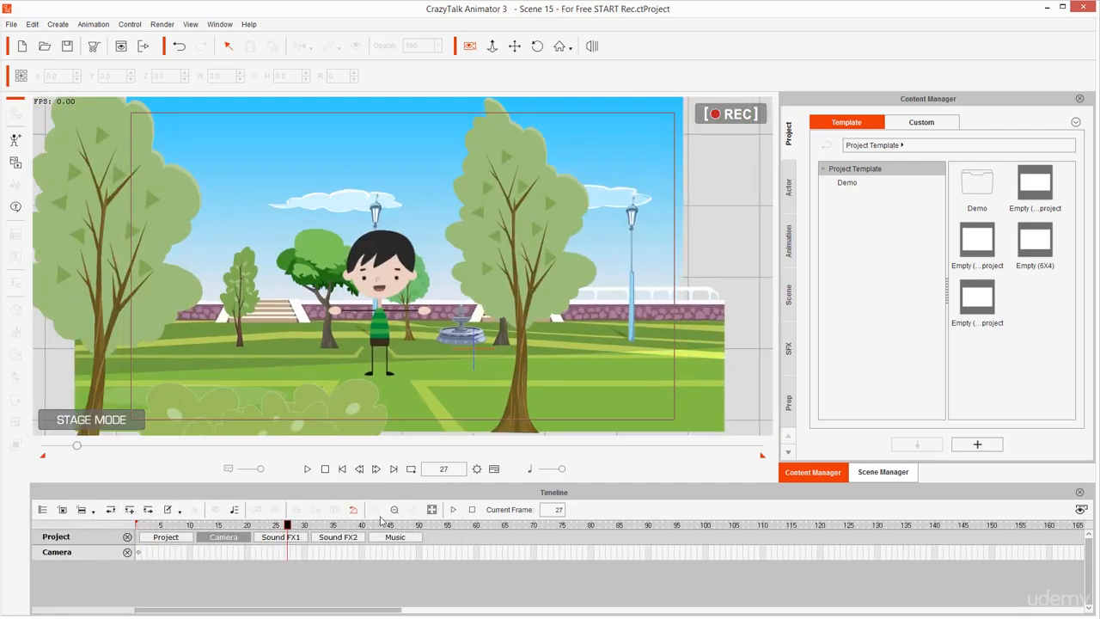
{"action": "left_click", "coordinate": [416, 525]}
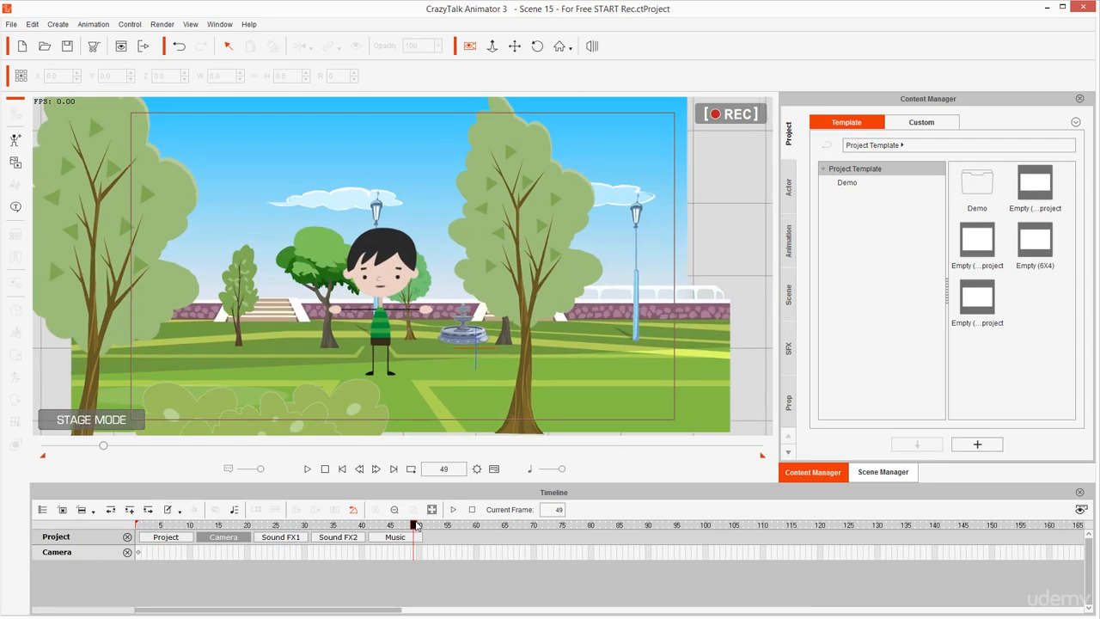
{"action": "key", "text": "comma"}
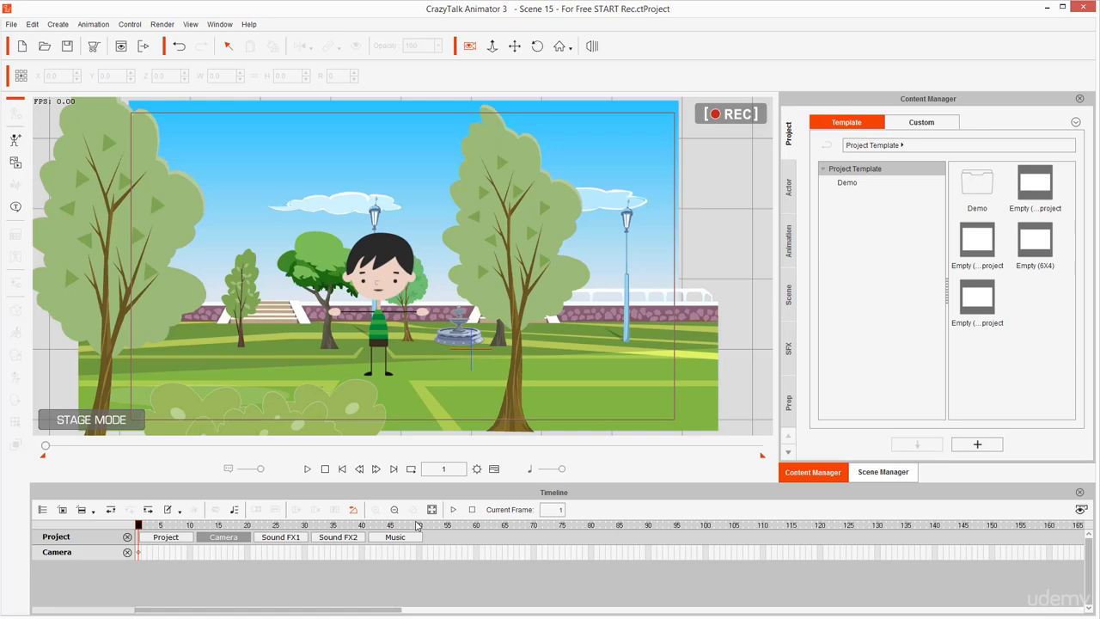
{"action": "left_click", "coordinate": [306, 469]}
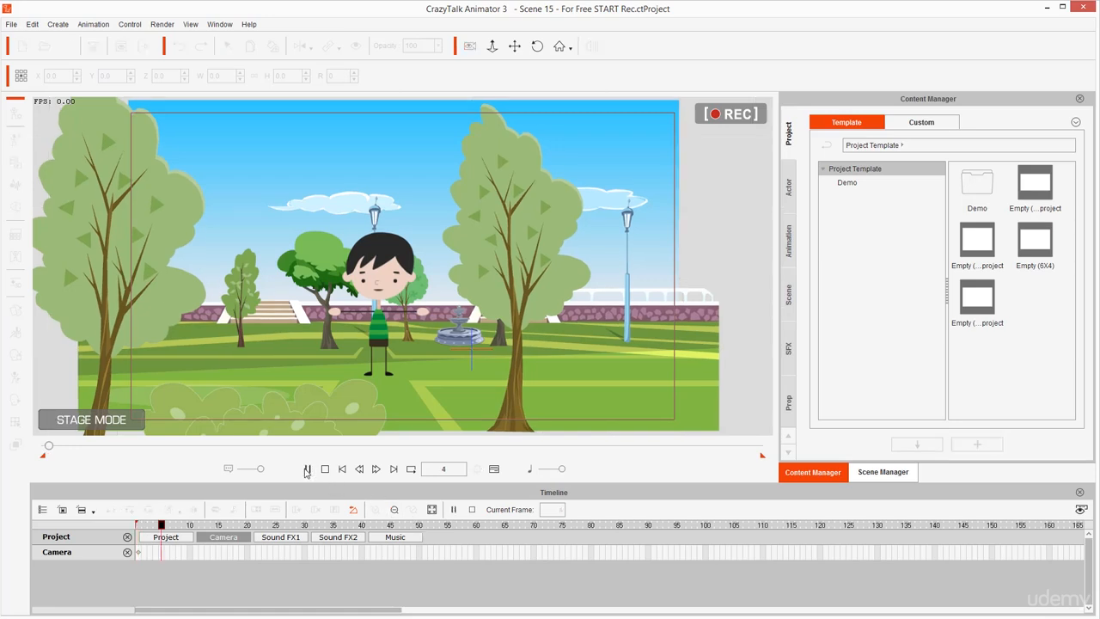
{"action": "left_click", "coordinate": [326, 469]}
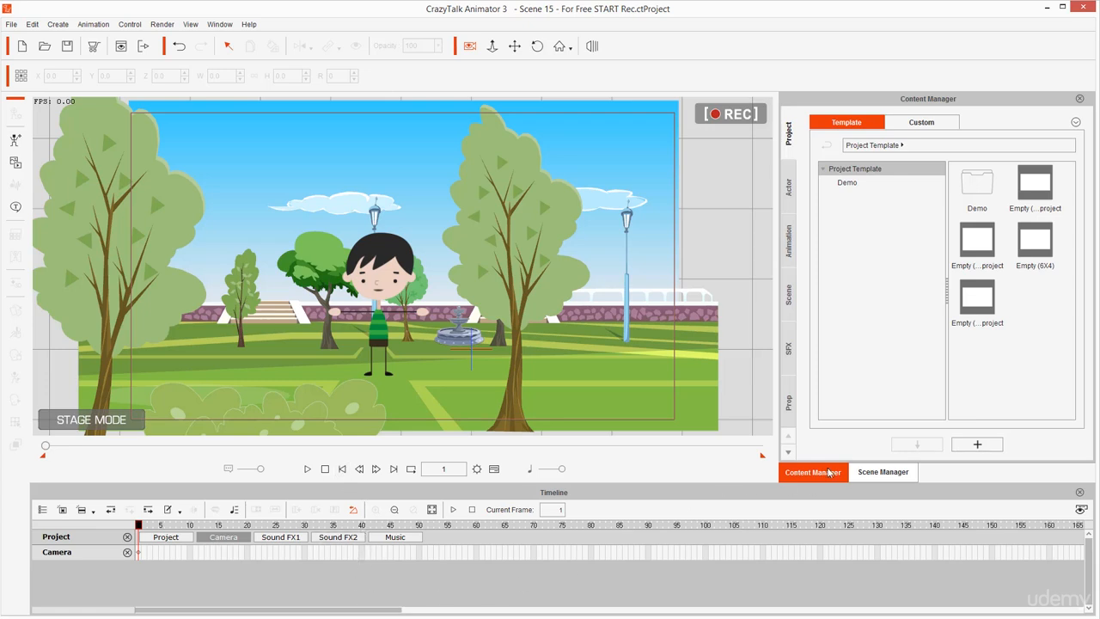
Open the 04_Perform motion templates under Bonus-G3 Human Basic Motion and select the boy character on the stage
{"action": "left_click", "coordinate": [789, 248]}
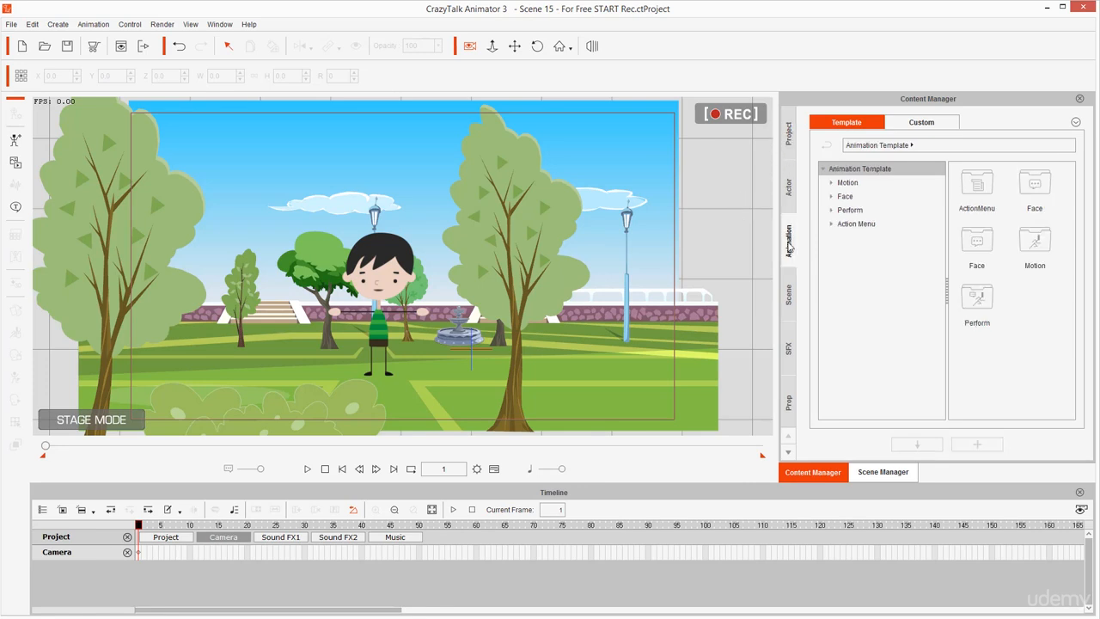
{"action": "left_click", "coordinate": [845, 183]}
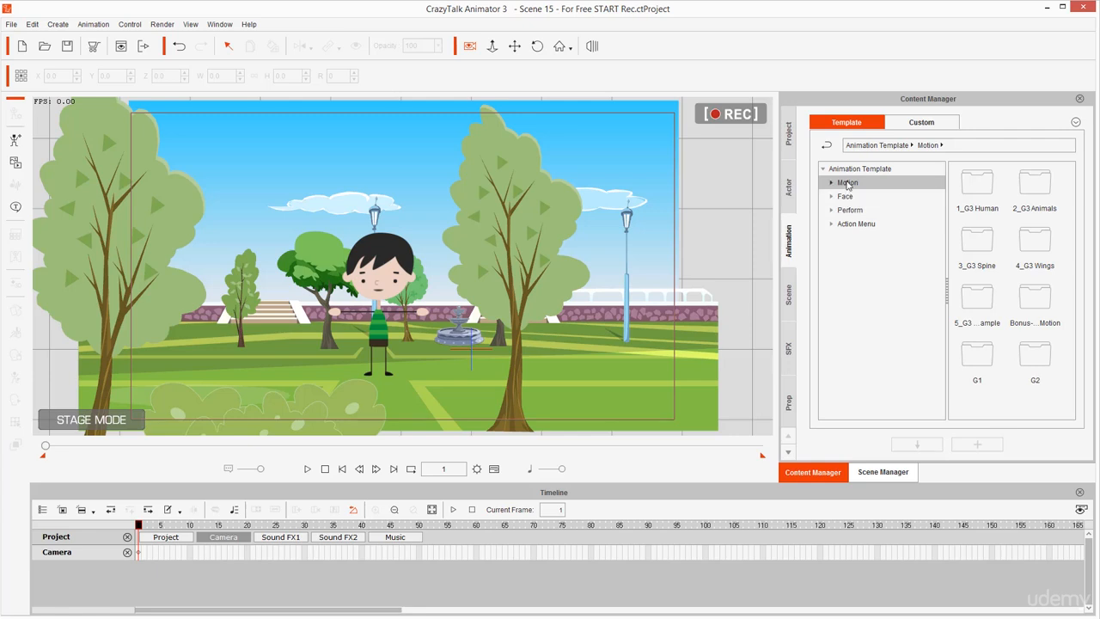
{"action": "double_click", "coordinate": [847, 184]}
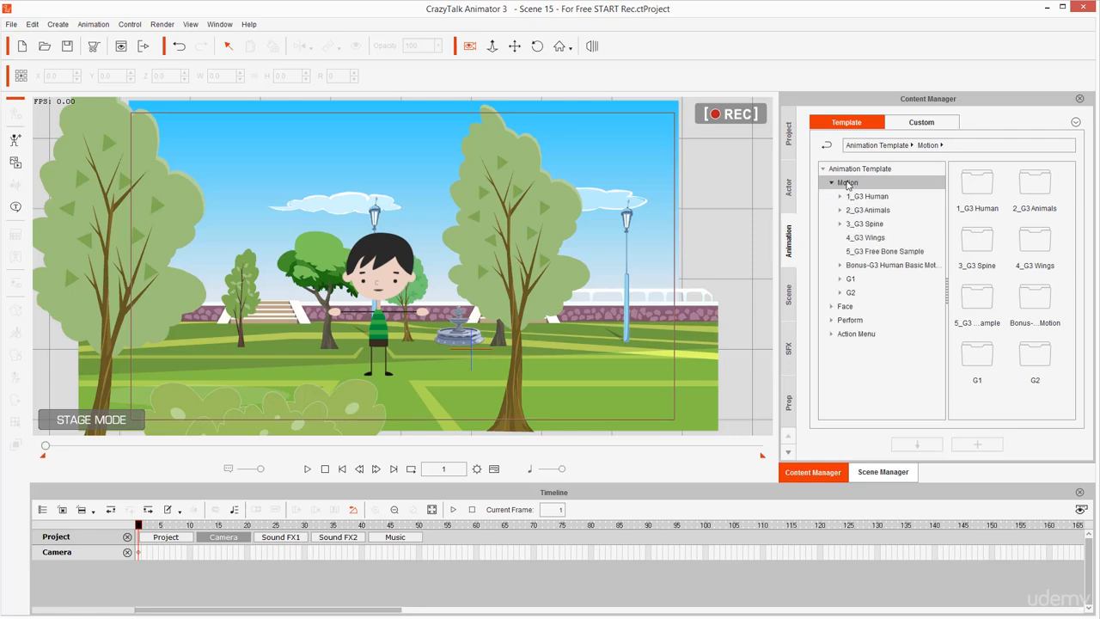
{"action": "double_click", "coordinate": [870, 266]}
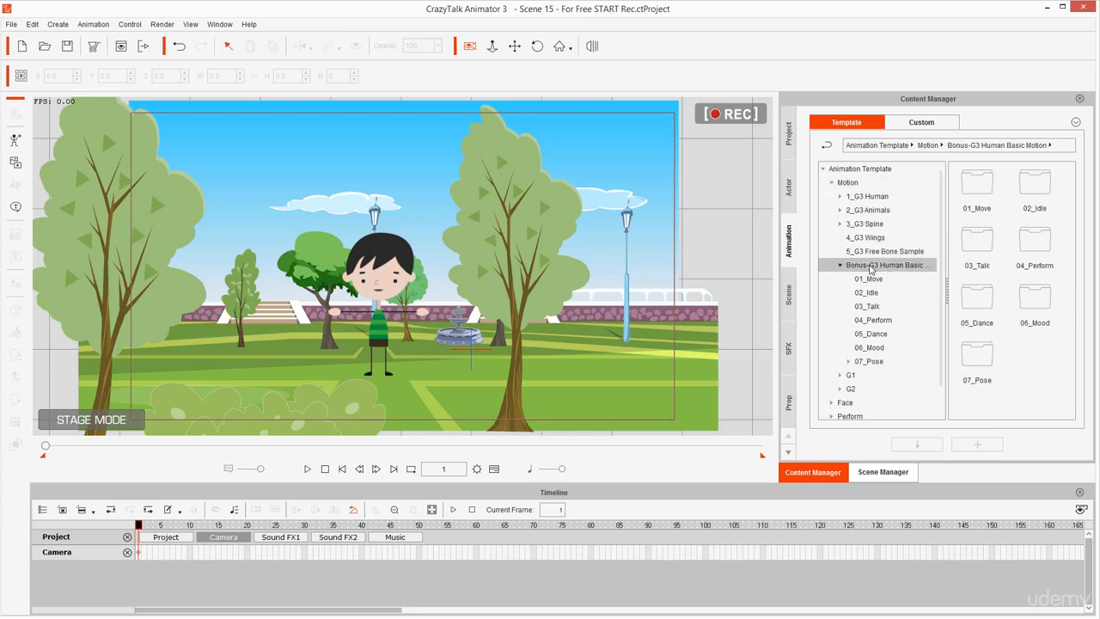
{"action": "left_click", "coordinate": [873, 320]}
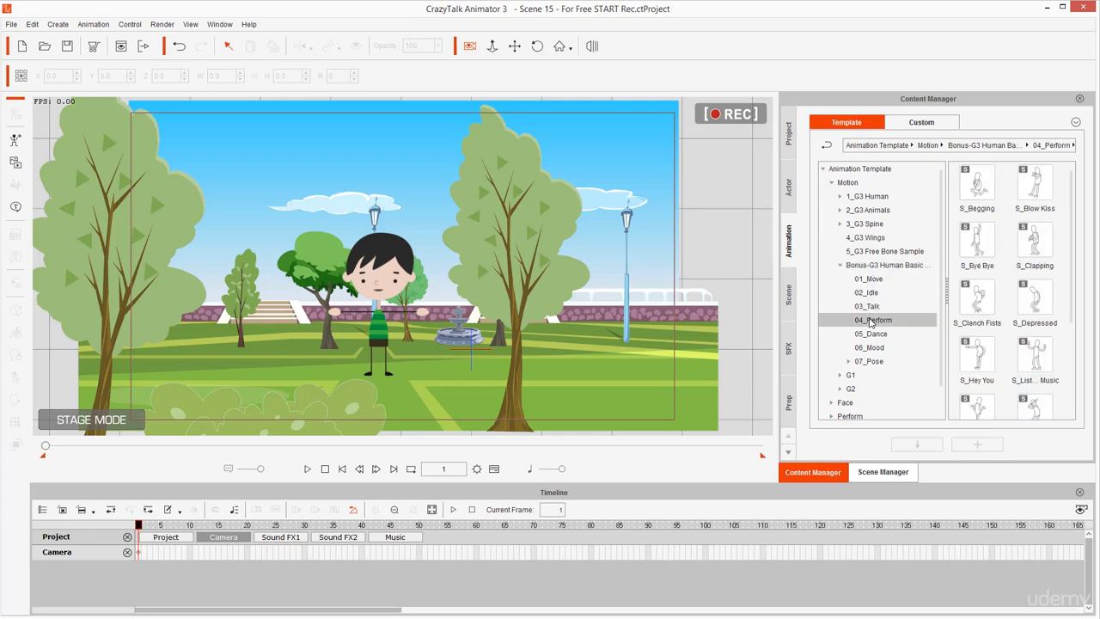
{"action": "scroll", "coordinate": [1054, 282], "scroll_direction": "down", "scroll_amount": 5}
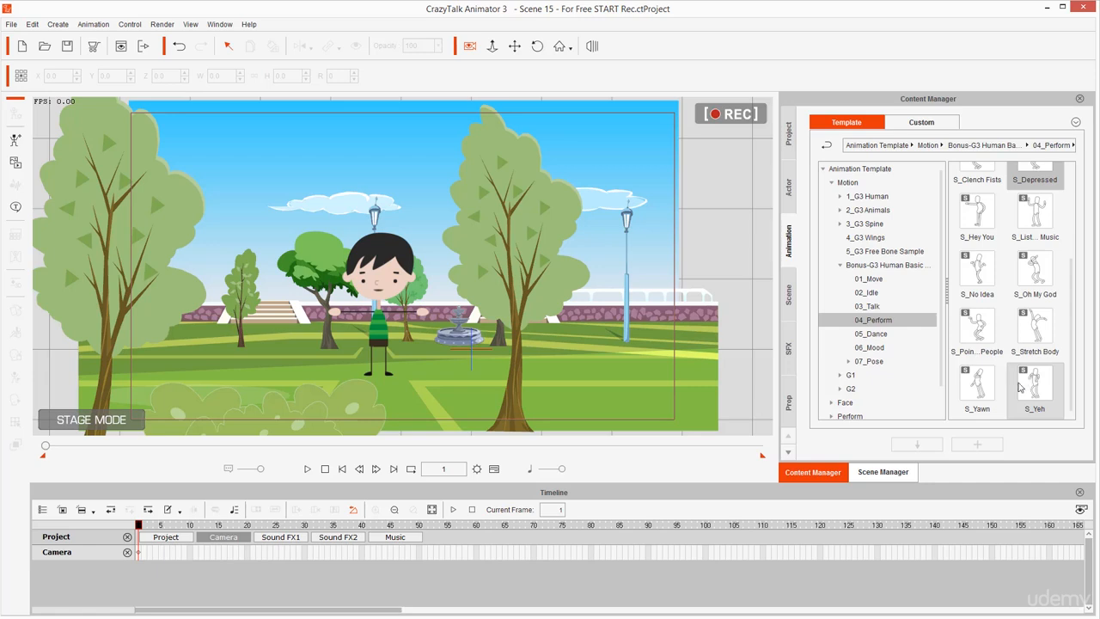
{"action": "left_click", "coordinate": [391, 257]}
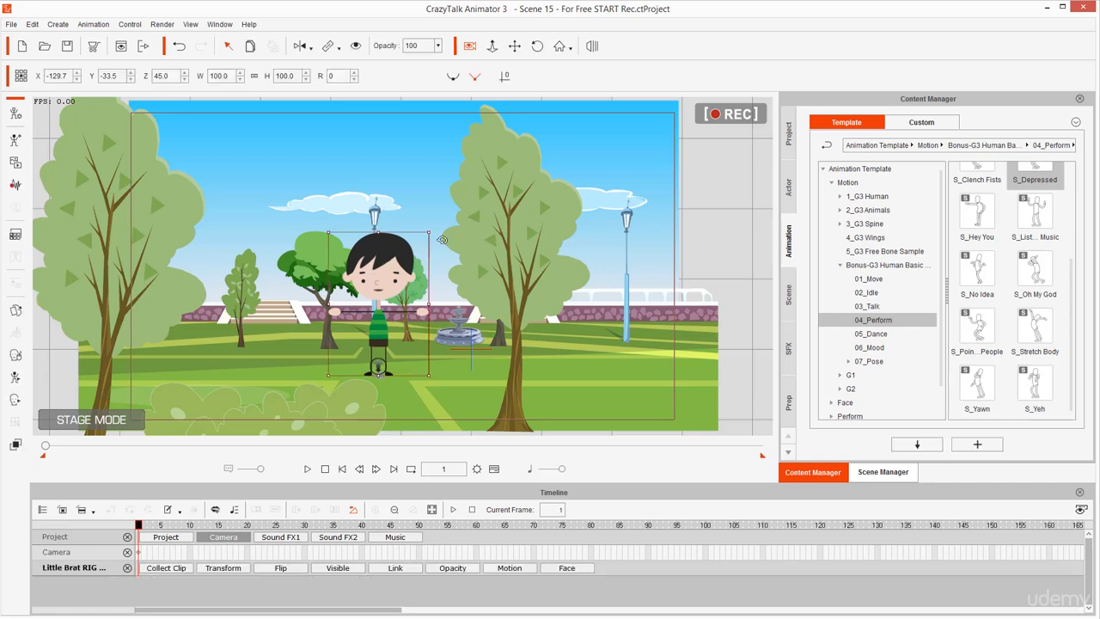
{"action": "key", "text": "ctrl+shift+d"}
{"action": "mouse_move", "coordinate": [763, 100]}
{"action": "left_mouse_down"}
{"action": "mouse_move", "coordinate": [732, 89]}
{"action": "mouse_move", "coordinate": [694, 99]}
{"action": "mouse_move", "coordinate": [688, 136]}
{"action": "mouse_move", "coordinate": [752, 155]}
{"action": "mouse_move", "coordinate": [797, 103]}
{"action": "mouse_move", "coordinate": [735, 82]}
{"action": "mouse_move", "coordinate": [684, 136]}
{"action": "left_mouse_up"}
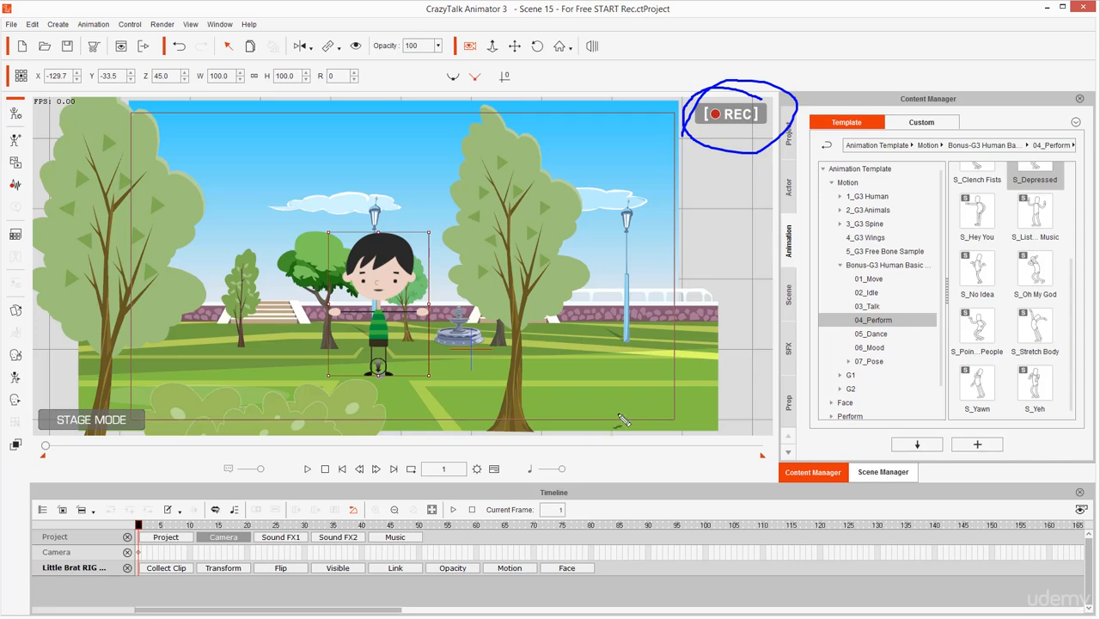
{"action": "mouse_move", "coordinate": [617, 413]}
{"action": "left_mouse_down"}
{"action": "mouse_move", "coordinate": [463, 341]}
{"action": "mouse_move", "coordinate": [482, 341]}
{"action": "mouse_move", "coordinate": [412, 329]}
{"action": "mouse_move", "coordinate": [451, 369]}
{"action": "left_mouse_up"}
{"action": "left_click_drag", "start_coordinate": [185, 417], "coordinate": [297, 365]}
{"action": "mouse_move", "coordinate": [324, 401]}
{"action": "left_mouse_down"}
{"action": "mouse_move", "coordinate": [302, 355]}
{"action": "mouse_move", "coordinate": [255, 364]}
{"action": "left_mouse_up"}
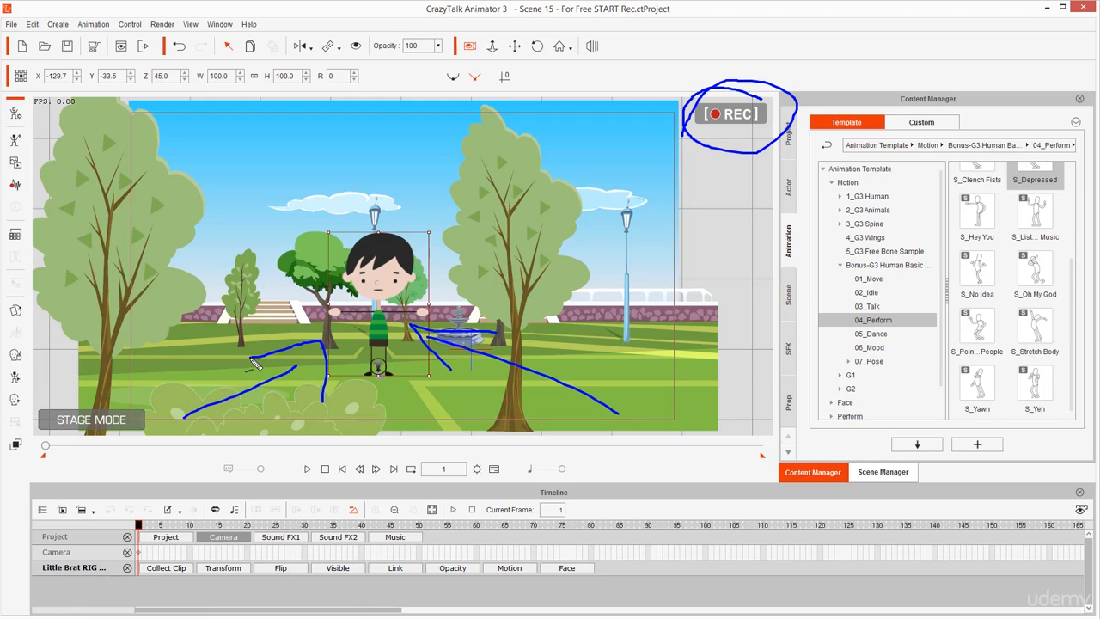
{"action": "key", "text": "Escape"}
Turn off camera record mode while keeping the boy character selected
{"action": "left_click", "coordinate": [473, 45]}
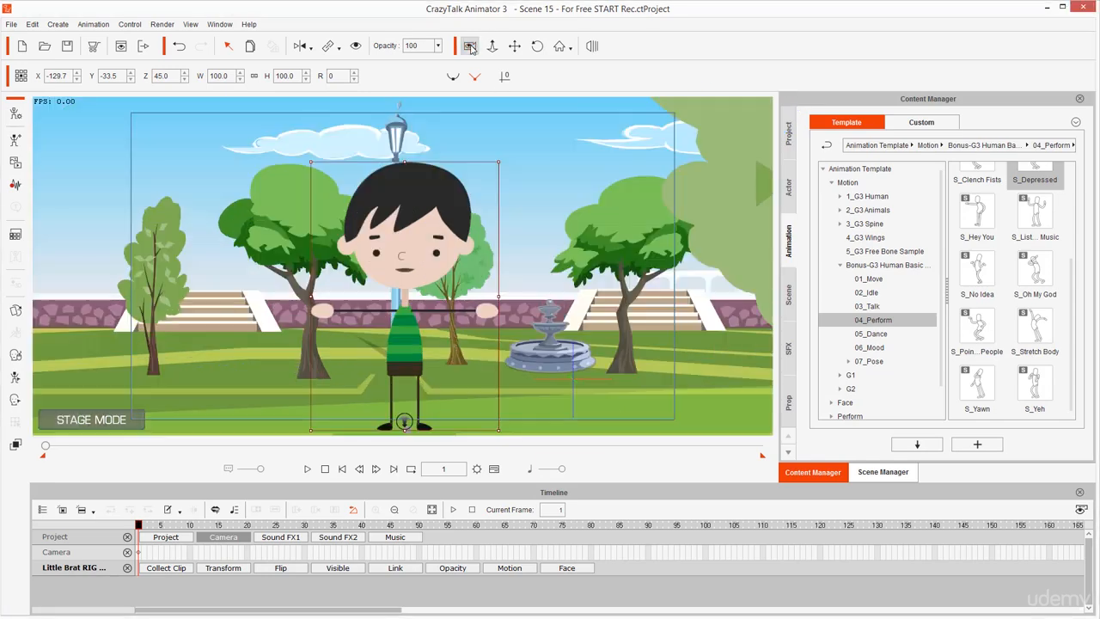
{"action": "mouse_move", "coordinate": [730, 104]}
{"action": "left_mouse_down"}
{"action": "mouse_move", "coordinate": [722, 148]}
{"action": "mouse_move", "coordinate": [762, 132]}
{"action": "mouse_move", "coordinate": [759, 100]}
{"action": "mouse_move", "coordinate": [710, 103]}
{"action": "left_mouse_up"}
{"action": "key", "text": "Escape"}
{"action": "left_click_drag", "start_coordinate": [507, 301], "coordinate": [543, 306]}
{"action": "scroll", "coordinate": [542, 317], "scroll_direction": "up", "scroll_amount": 1}
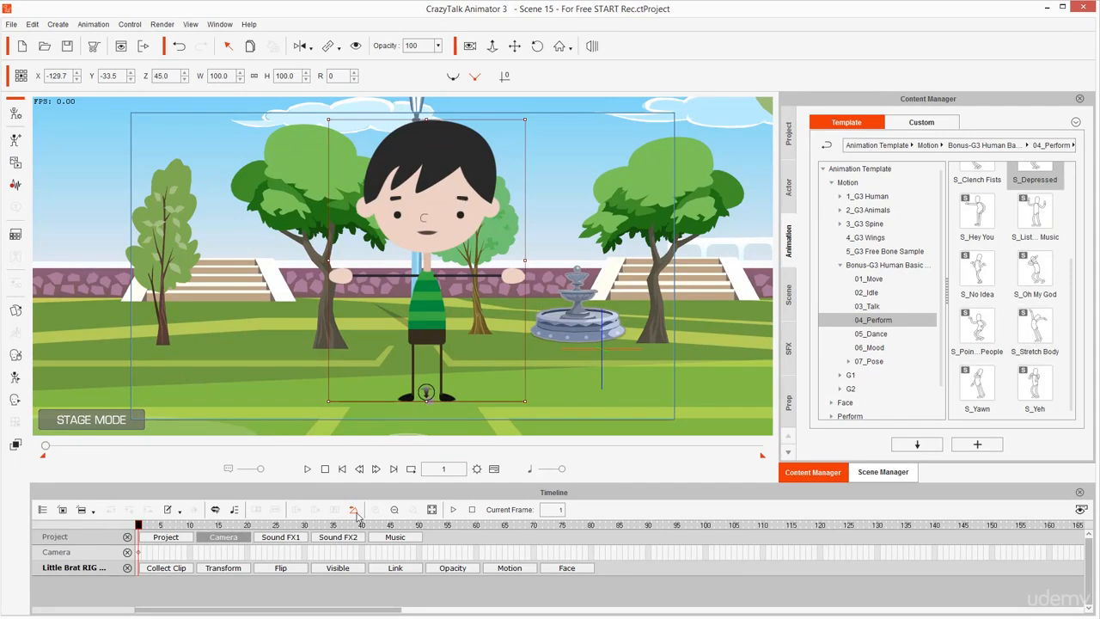
Apply the S_Yeh motion clip to the selected boy character at frame 1
{"action": "mouse_move", "coordinate": [460, 449]}
{"action": "left_mouse_down"}
{"action": "mouse_move", "coordinate": [410, 461]}
{"action": "mouse_move", "coordinate": [469, 501]}
{"action": "mouse_move", "coordinate": [472, 459]}
{"action": "mouse_move", "coordinate": [445, 448]}
{"action": "left_mouse_up"}
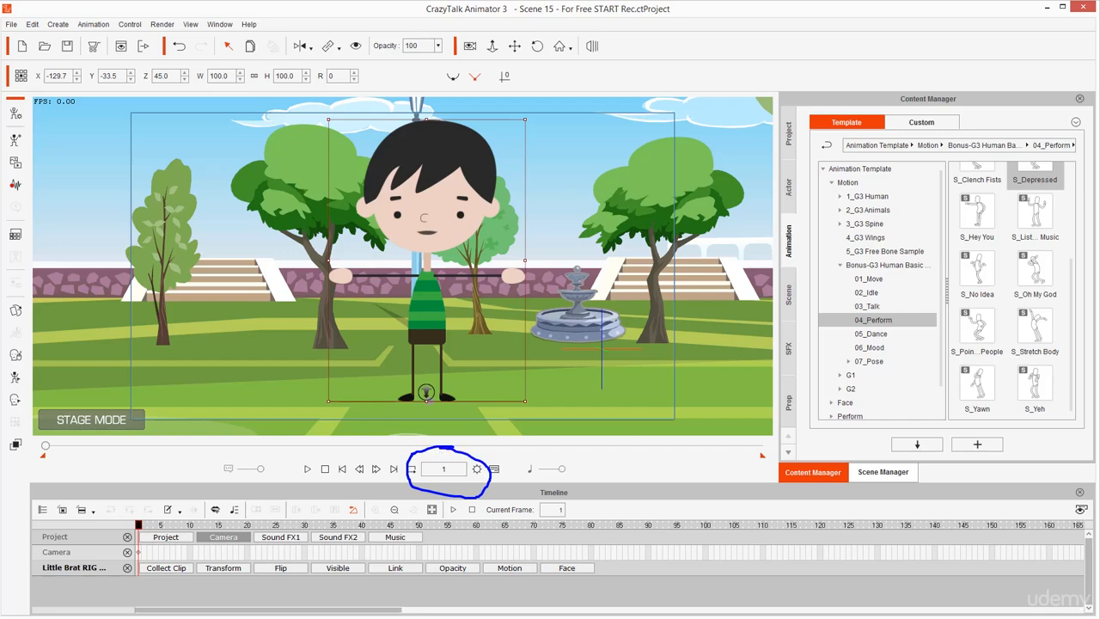
{"action": "mouse_move", "coordinate": [1047, 356]}
{"action": "left_mouse_down"}
{"action": "mouse_move", "coordinate": [983, 359]}
{"action": "mouse_move", "coordinate": [1011, 417]}
{"action": "mouse_move", "coordinate": [1052, 393]}
{"action": "mouse_move", "coordinate": [1025, 370]}
{"action": "left_mouse_up"}
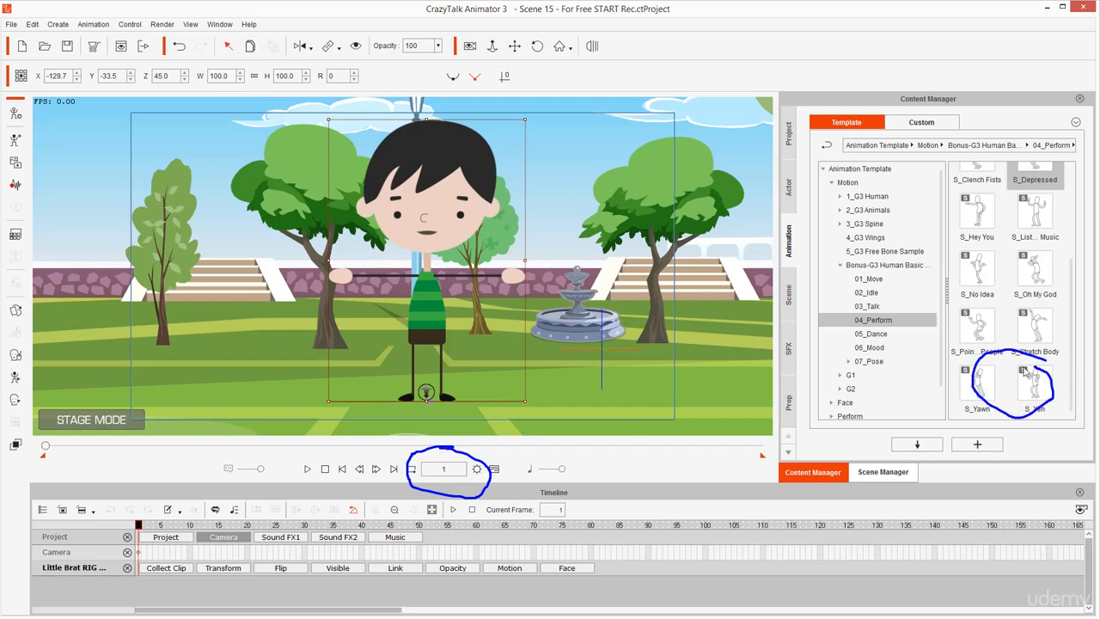
{"action": "key", "text": "Escape"}
{"action": "double_click", "coordinate": [1036, 385]}
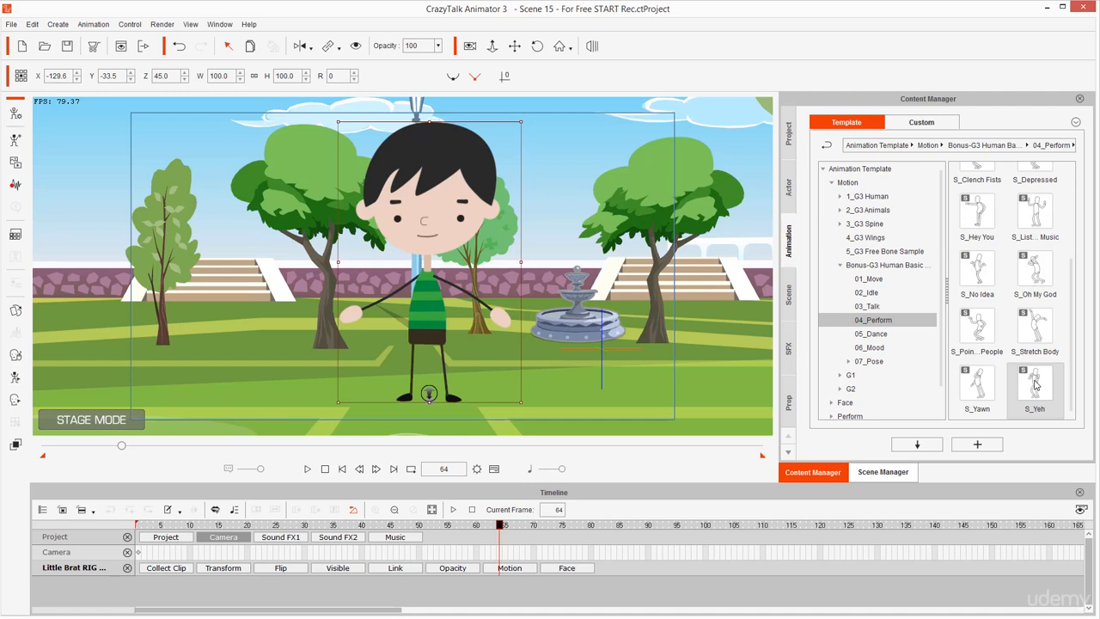
Scrub the playhead through the S_Yeh motion to frame 33 to check the boy's movement
{"action": "left_click", "coordinate": [1035, 385]}
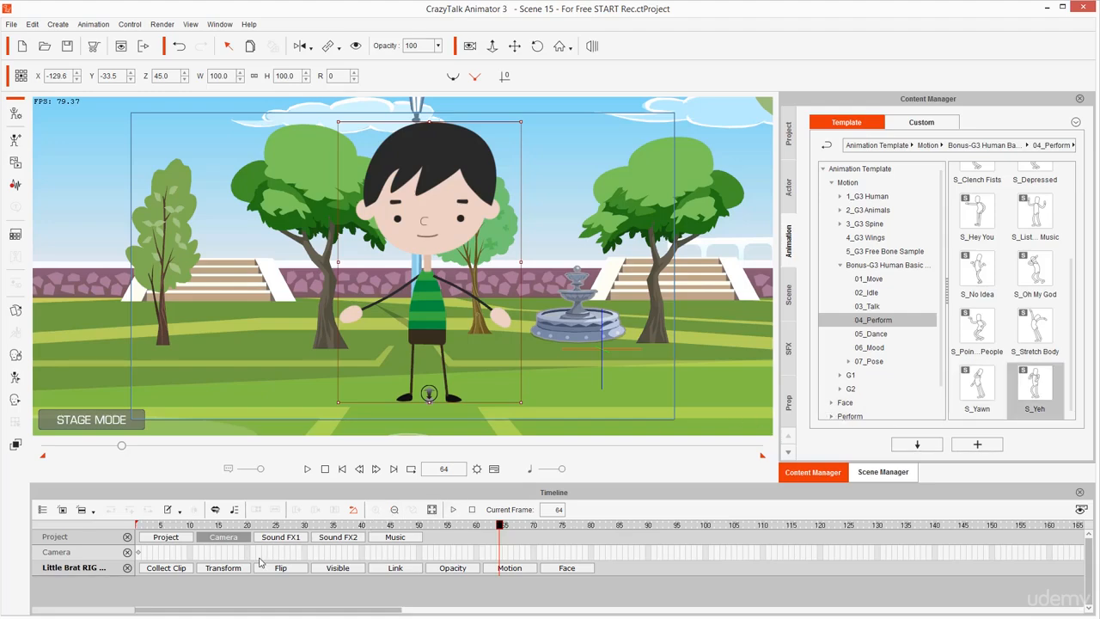
{"action": "left_click", "coordinate": [253, 526]}
{"action": "left_click_drag", "start_coordinate": [252, 528], "coordinate": [324, 502]}
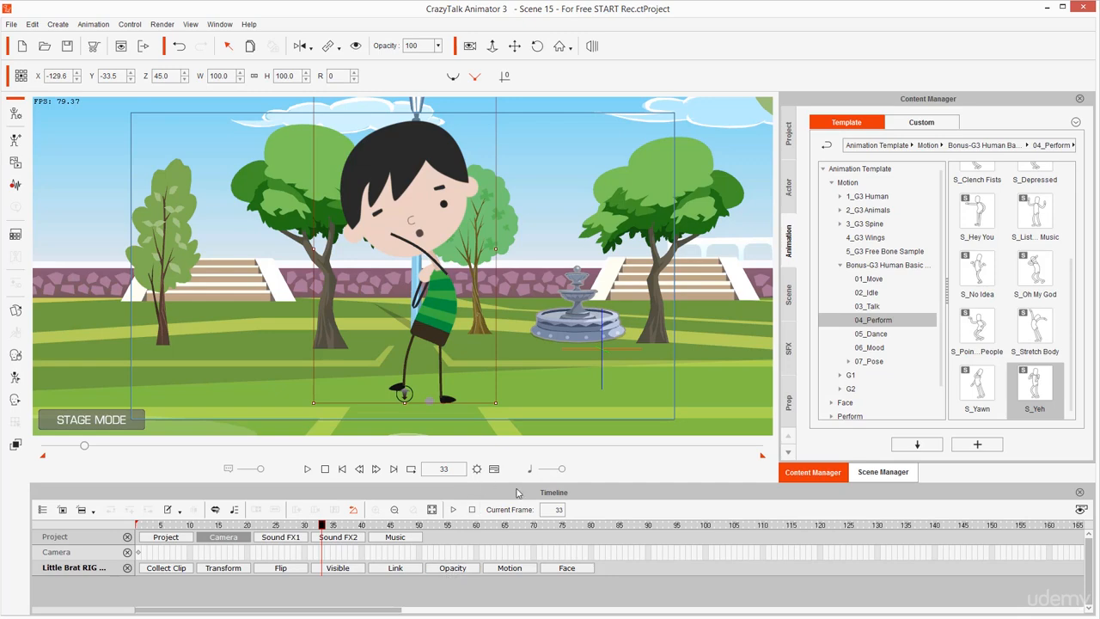
Show the boy character's Motion track in the Timeline and select its S_Yeh clip
{"action": "key", "text": "F3"}
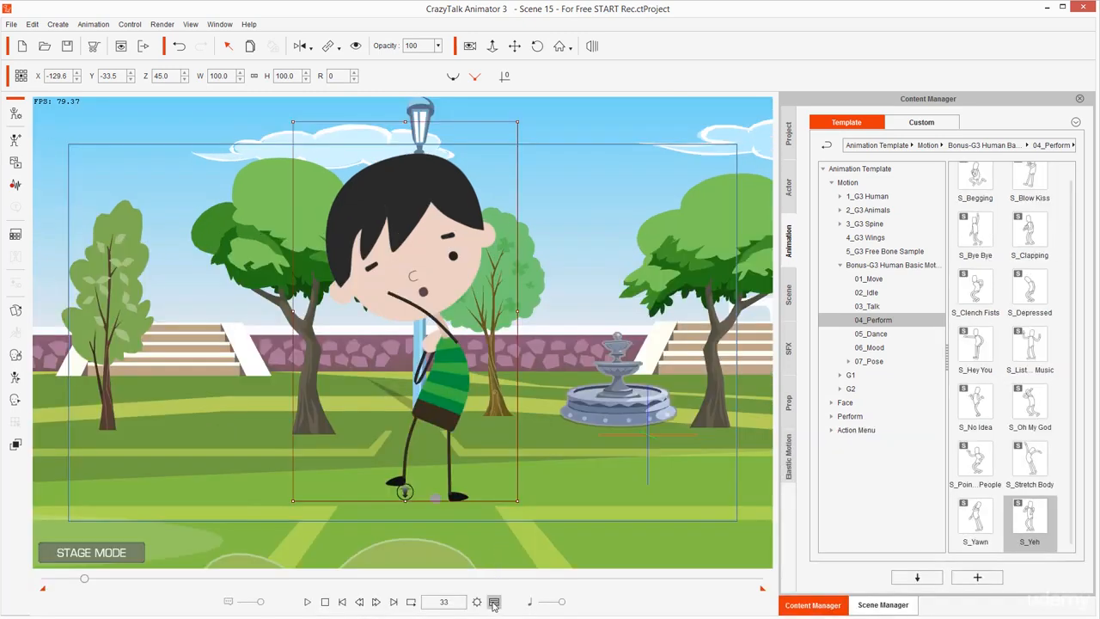
{"action": "left_click", "coordinate": [493, 603]}
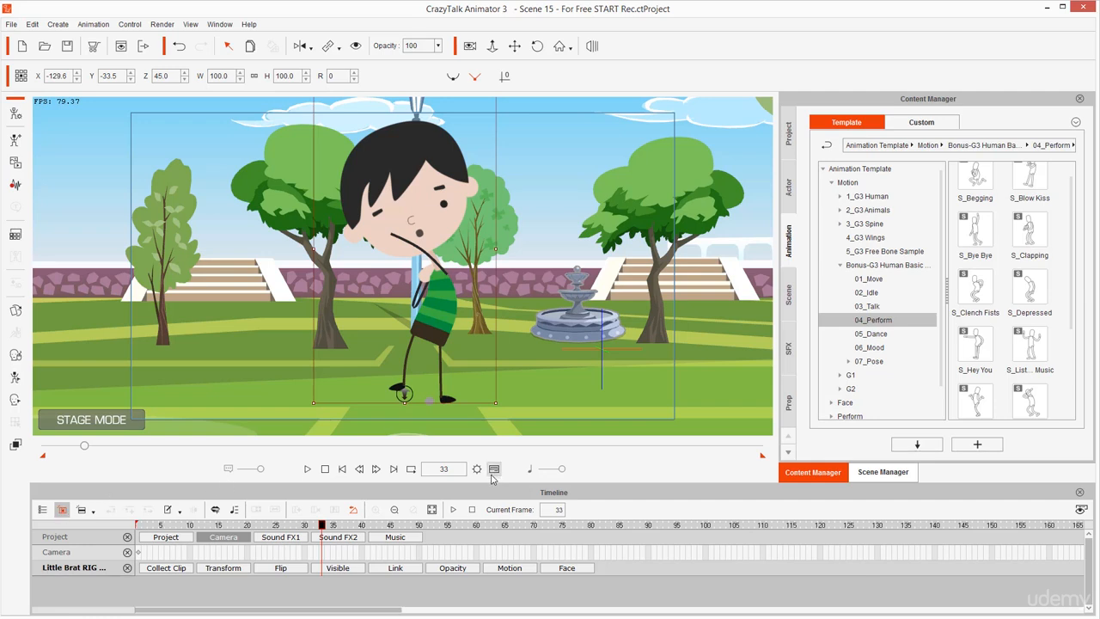
{"action": "left_click", "coordinate": [510, 568]}
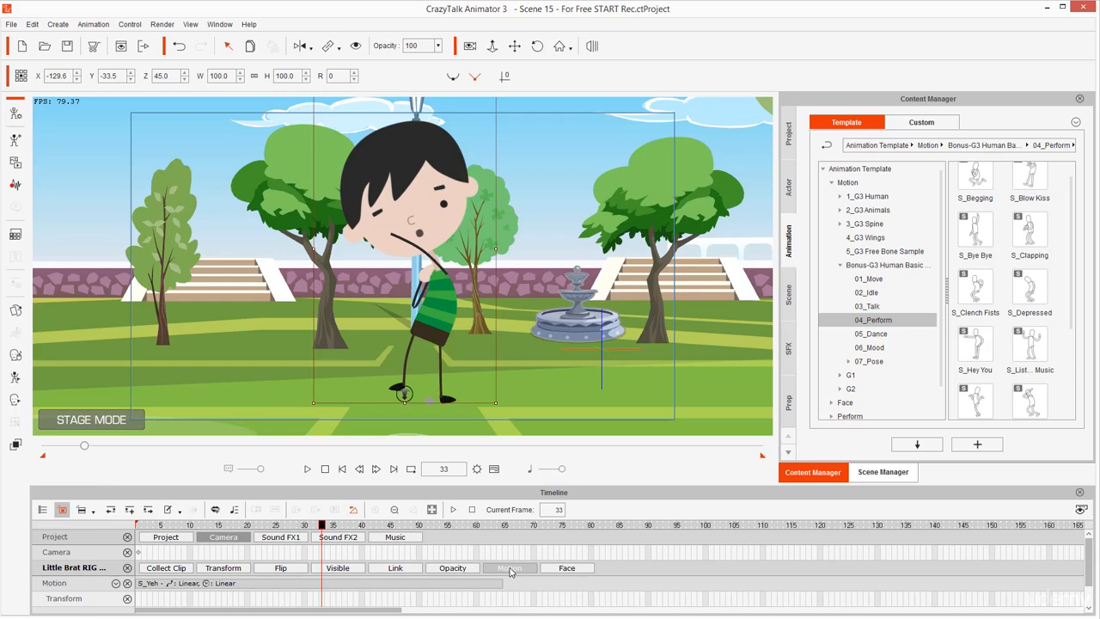
{"action": "left_click", "coordinate": [280, 586]}
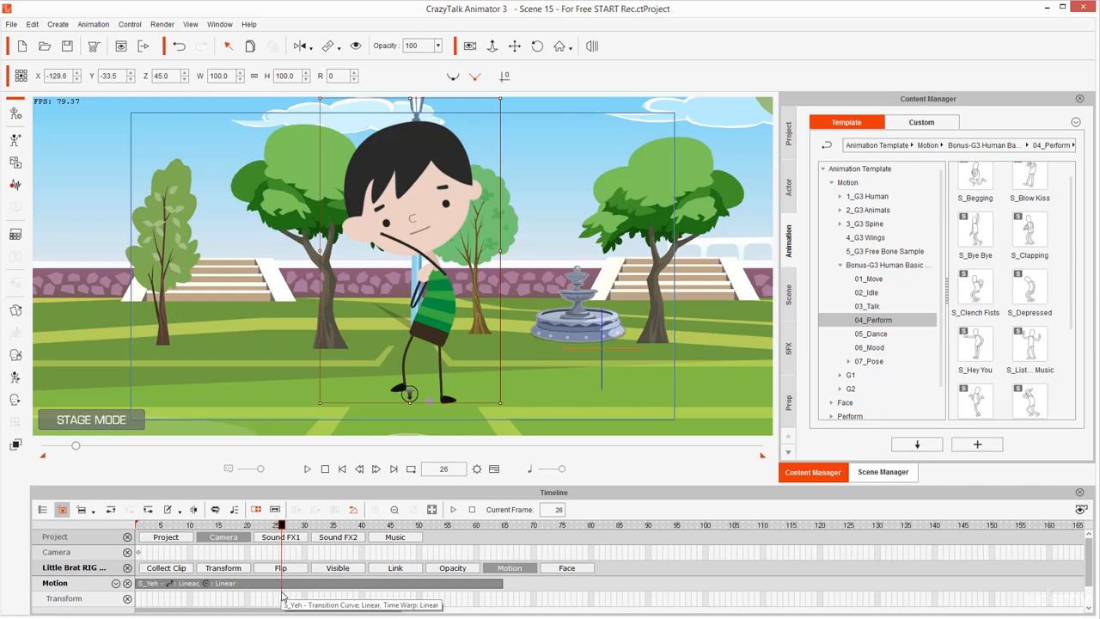
{"action": "left_click_drag", "start_coordinate": [298, 588], "coordinate": [337, 404]}
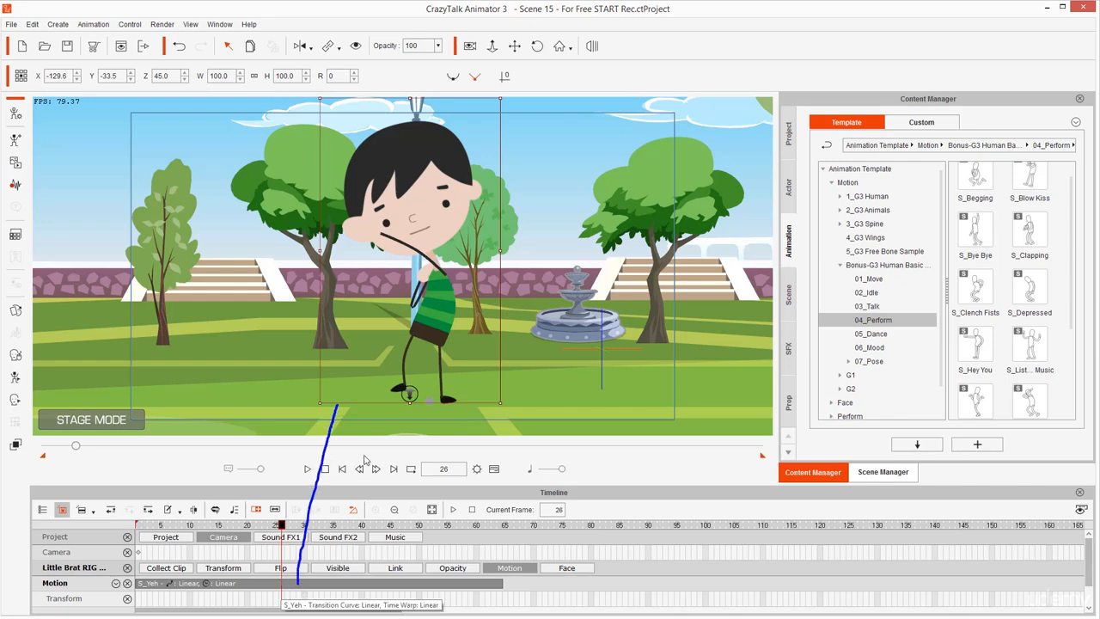
{"action": "mouse_move", "coordinate": [367, 451]}
{"action": "left_mouse_down"}
{"action": "mouse_move", "coordinate": [366, 354]}
{"action": "mouse_move", "coordinate": [293, 429]}
{"action": "left_mouse_up"}
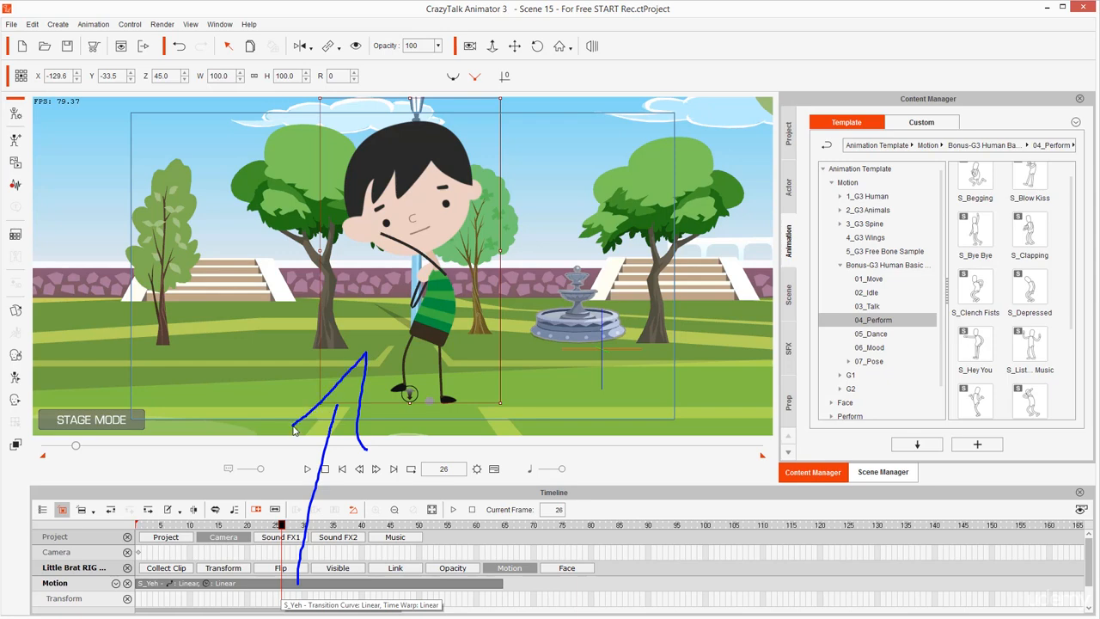
{"action": "key", "text": "Escape"}
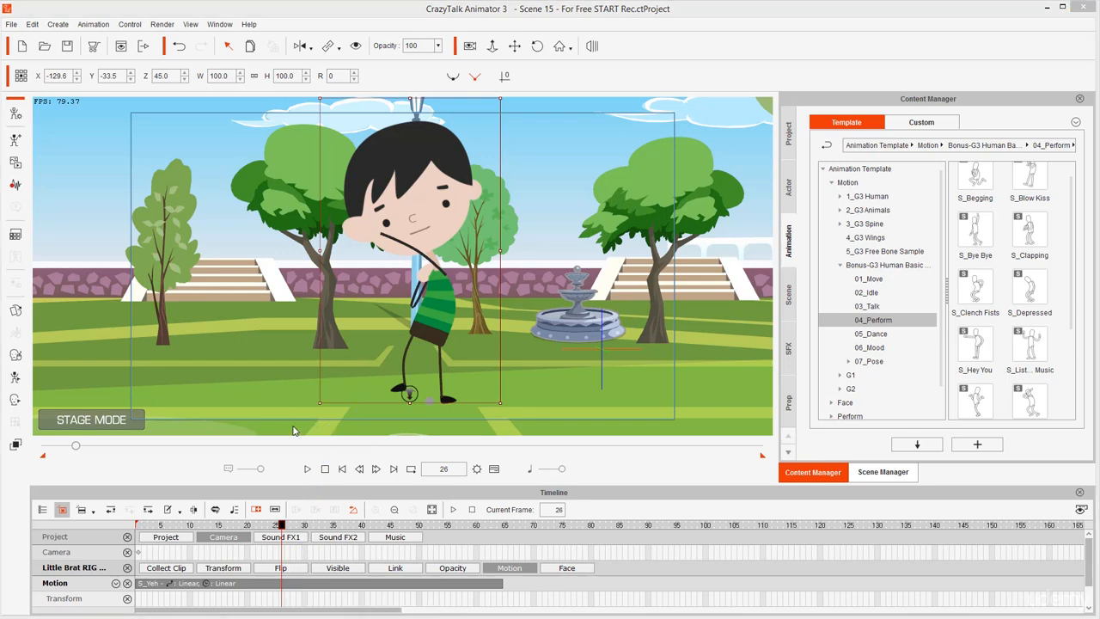
Move the playhead to frame 30 on the S_Yeh clip and hide the project's Camera track
{"action": "left_click", "coordinate": [303, 589]}
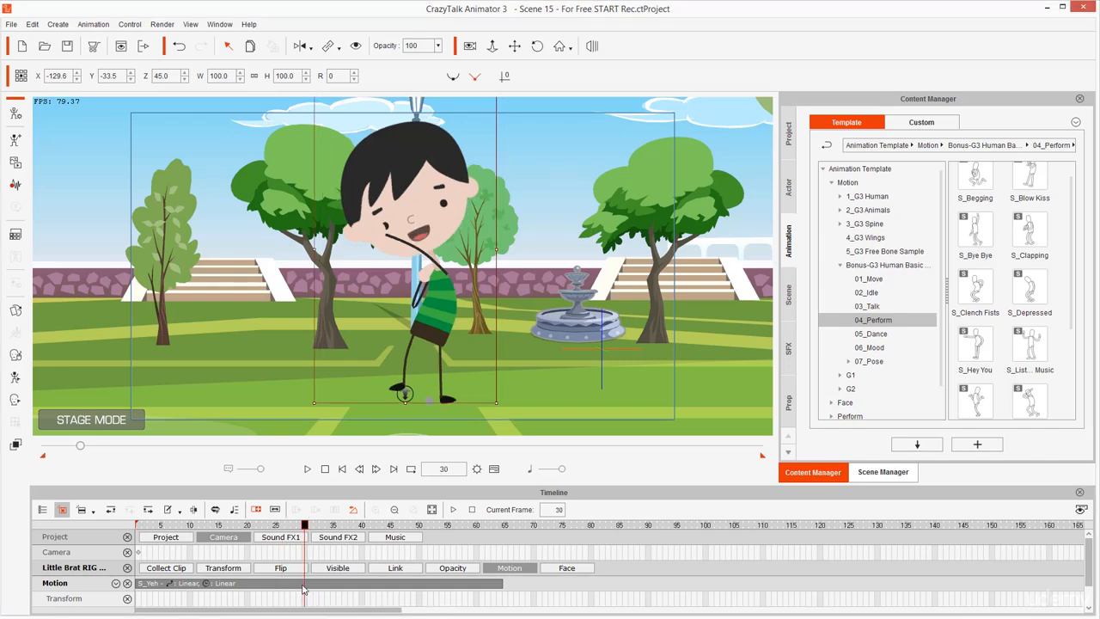
{"action": "left_click", "coordinate": [221, 538]}
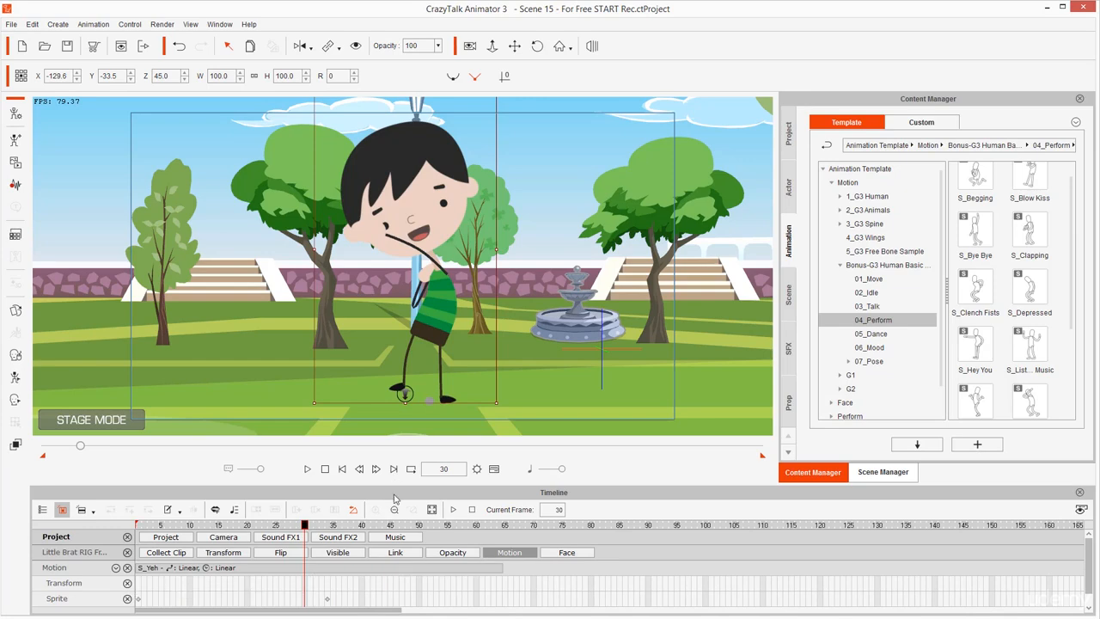
Shorten the S_Yeh motion clip in Speed mode so that it ends at about frame 40
{"action": "left_click_drag", "start_coordinate": [394, 487], "coordinate": [394, 472]}
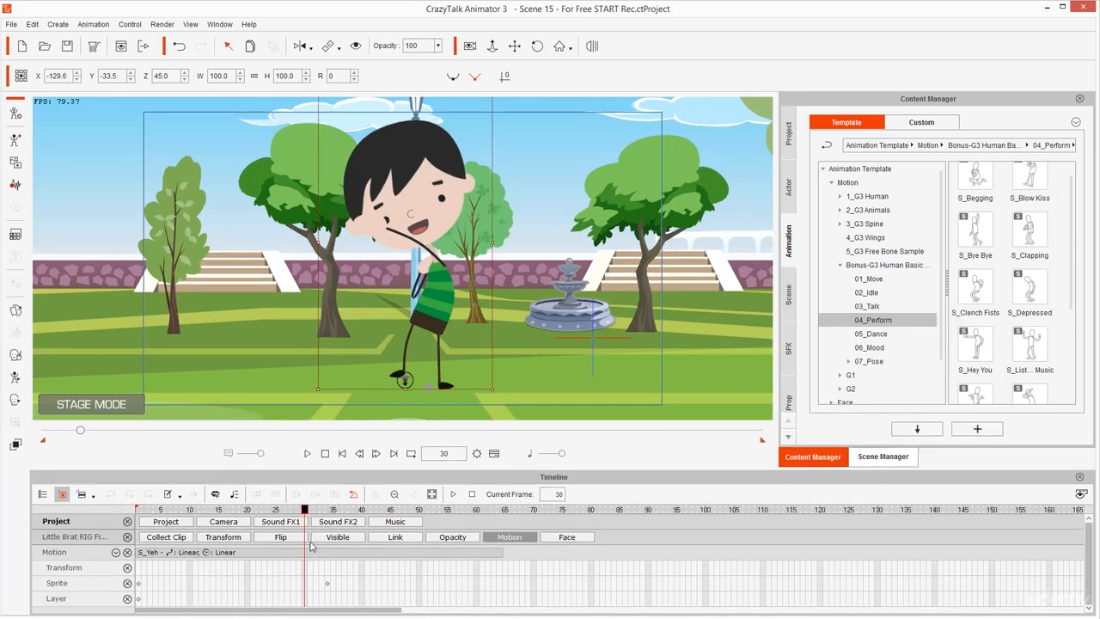
{"action": "left_click", "coordinate": [311, 553]}
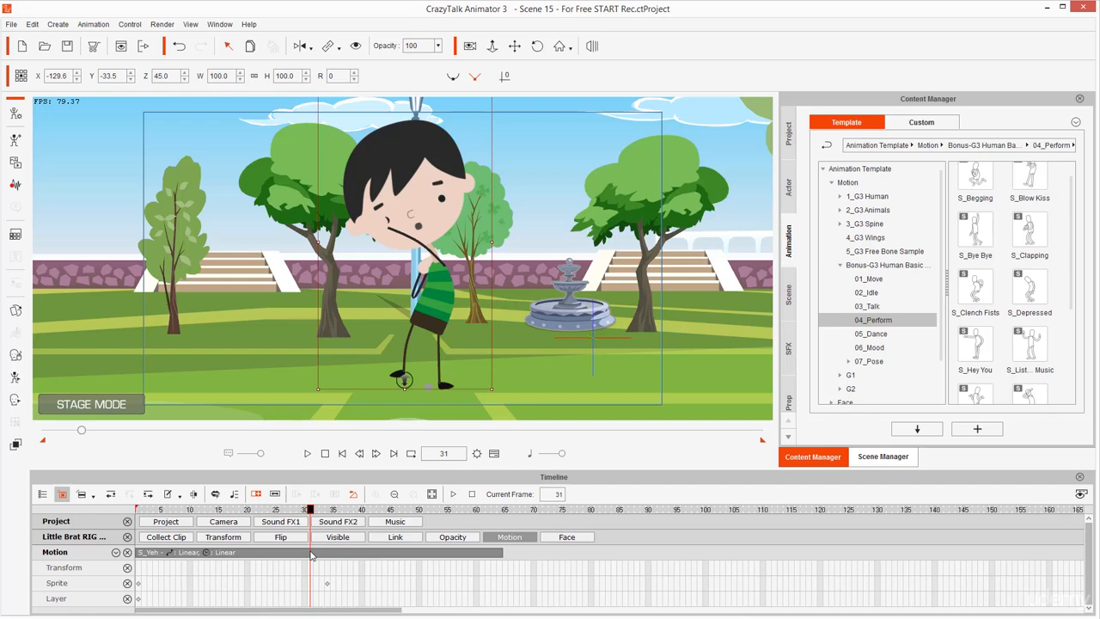
{"action": "key", "text": "alt+s"}
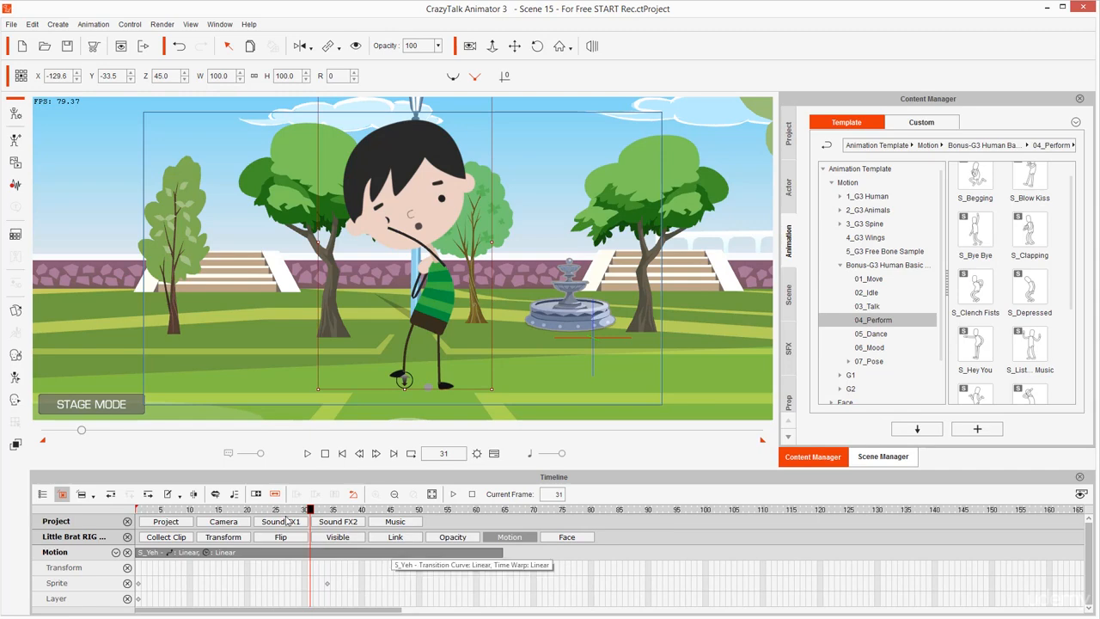
{"action": "mouse_move", "coordinate": [285, 480]}
{"action": "left_mouse_down"}
{"action": "mouse_move", "coordinate": [241, 507]}
{"action": "mouse_move", "coordinate": [289, 499]}
{"action": "mouse_move", "coordinate": [266, 490]}
{"action": "mouse_move", "coordinate": [284, 510]}
{"action": "mouse_move", "coordinate": [289, 475]}
{"action": "left_mouse_up"}
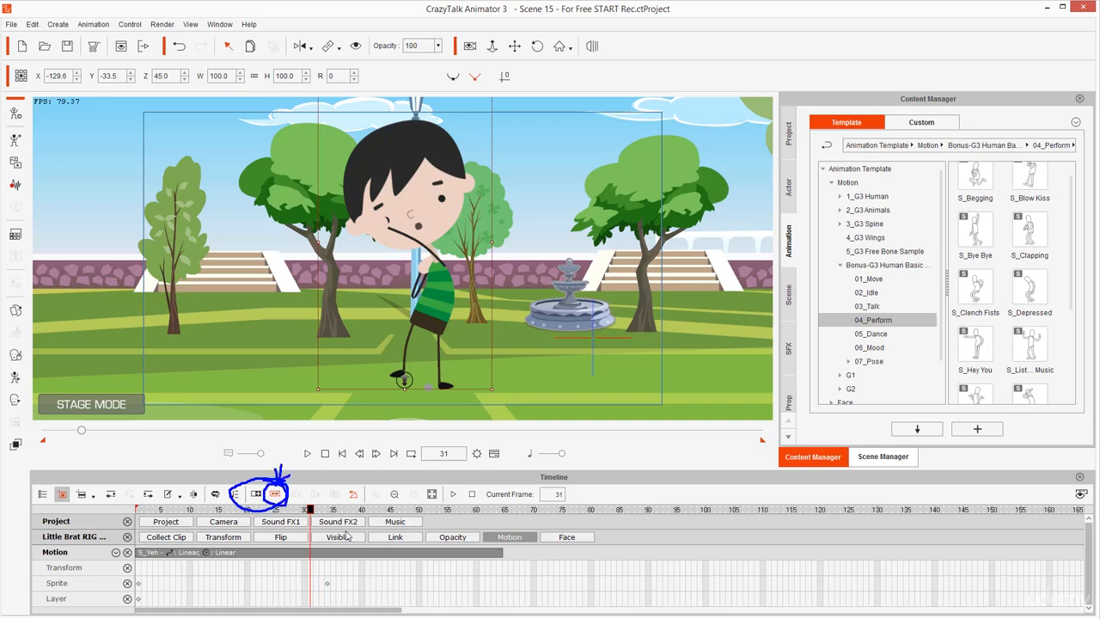
{"action": "key", "text": "Escape"}
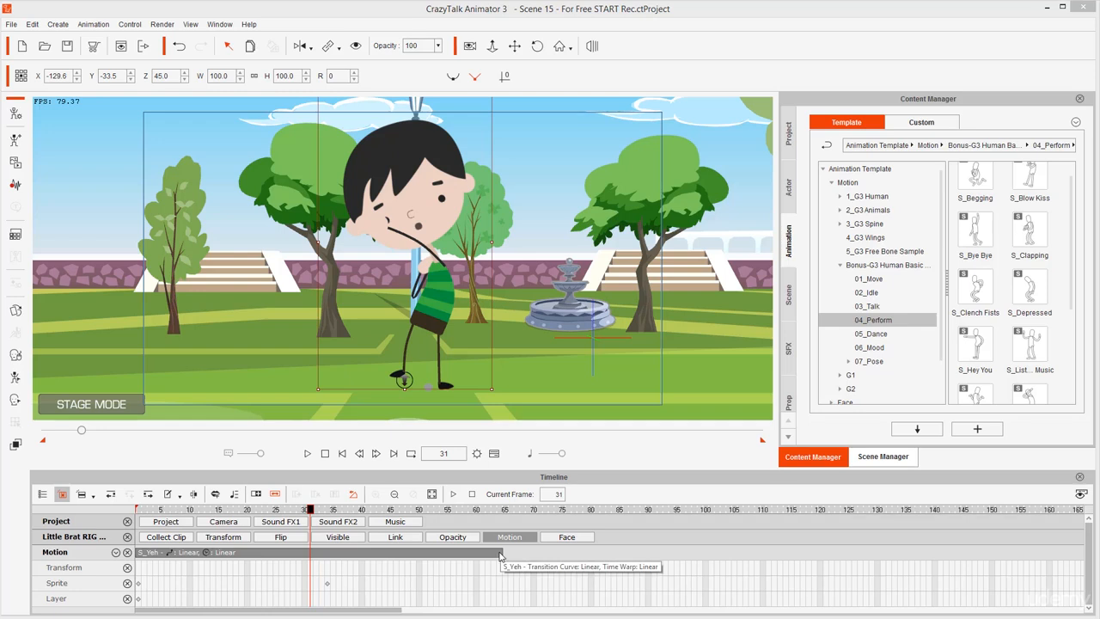
{"action": "left_click_drag", "start_coordinate": [502, 554], "coordinate": [358, 557]}
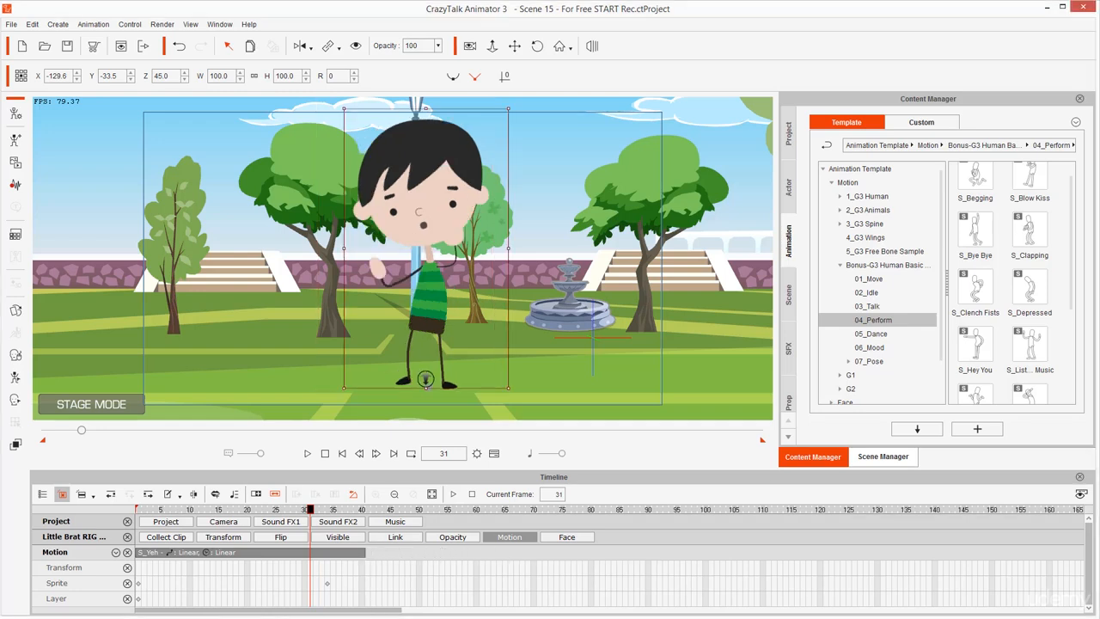
Play the animation from frame 1 to check the pace of the sped-up S_Yeh motion
{"action": "key", "text": "space"}
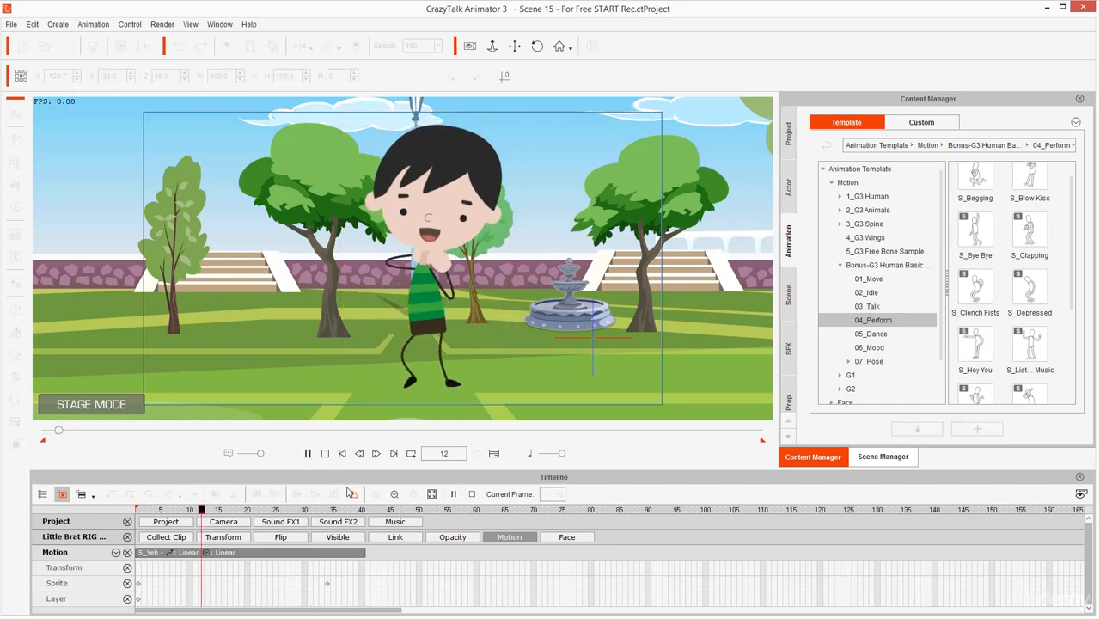
{"action": "key", "text": "space"}
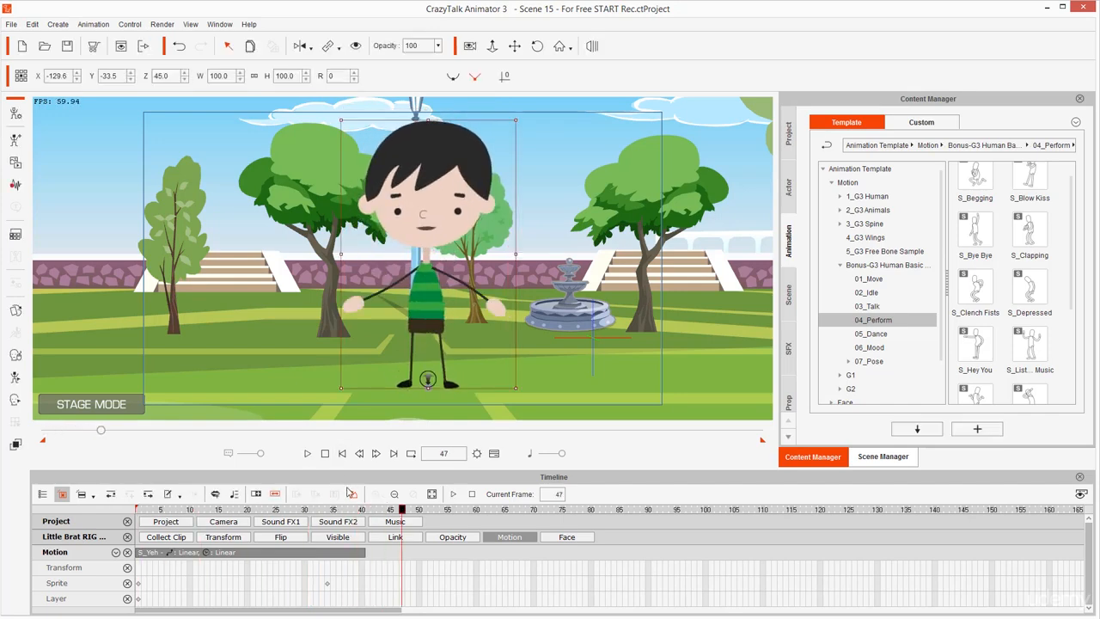
{"action": "key", "text": "space"}
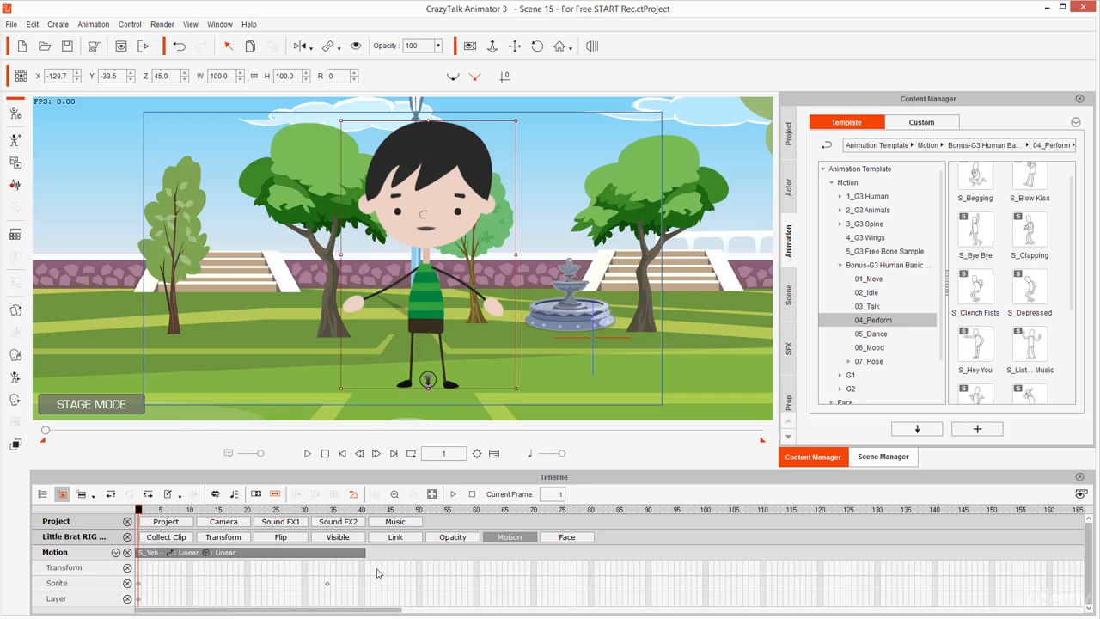
{"action": "key", "text": "space"}
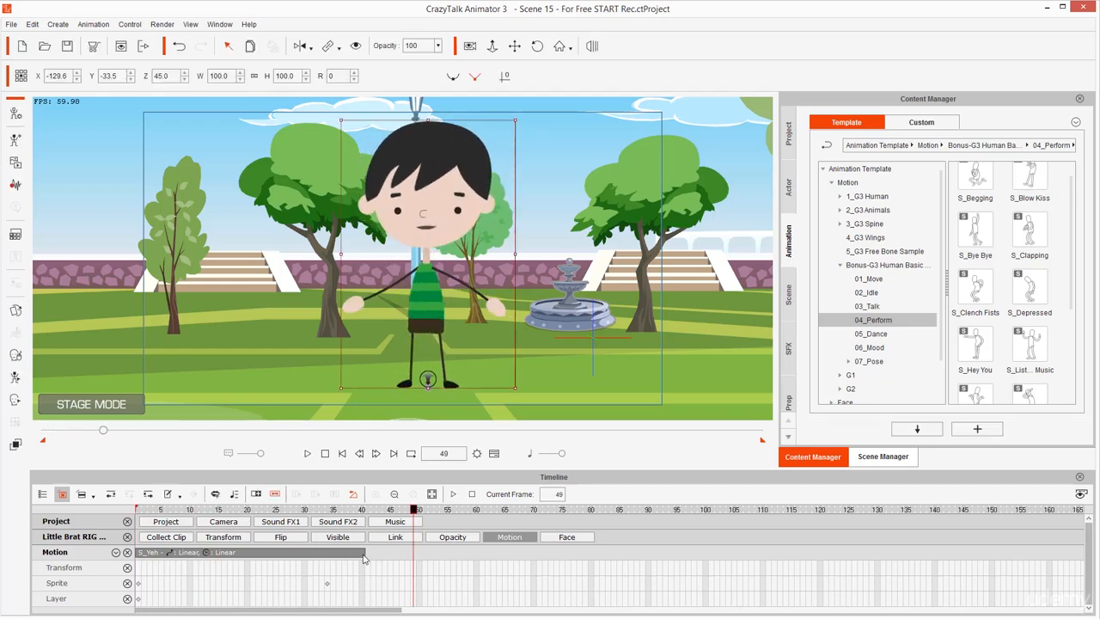
Compress the S_Yeh clip further to end at about frame 32 and play it from the first frame
{"action": "left_click", "coordinate": [363, 556]}
{"action": "left_click", "coordinate": [351, 555]}
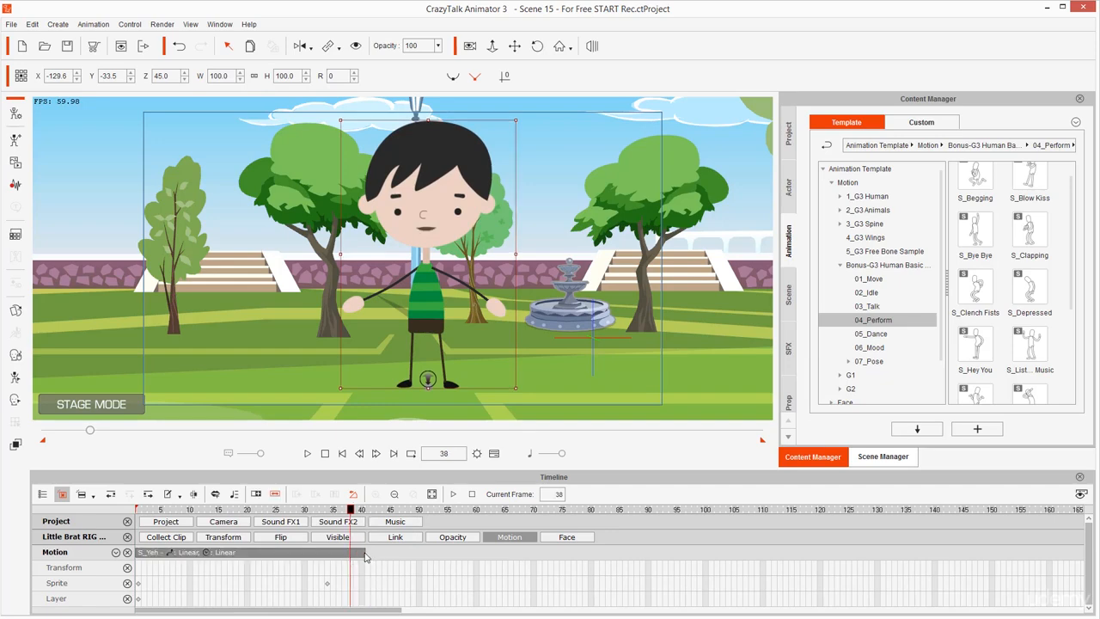
{"action": "left_click_drag", "start_coordinate": [364, 555], "coordinate": [311, 555]}
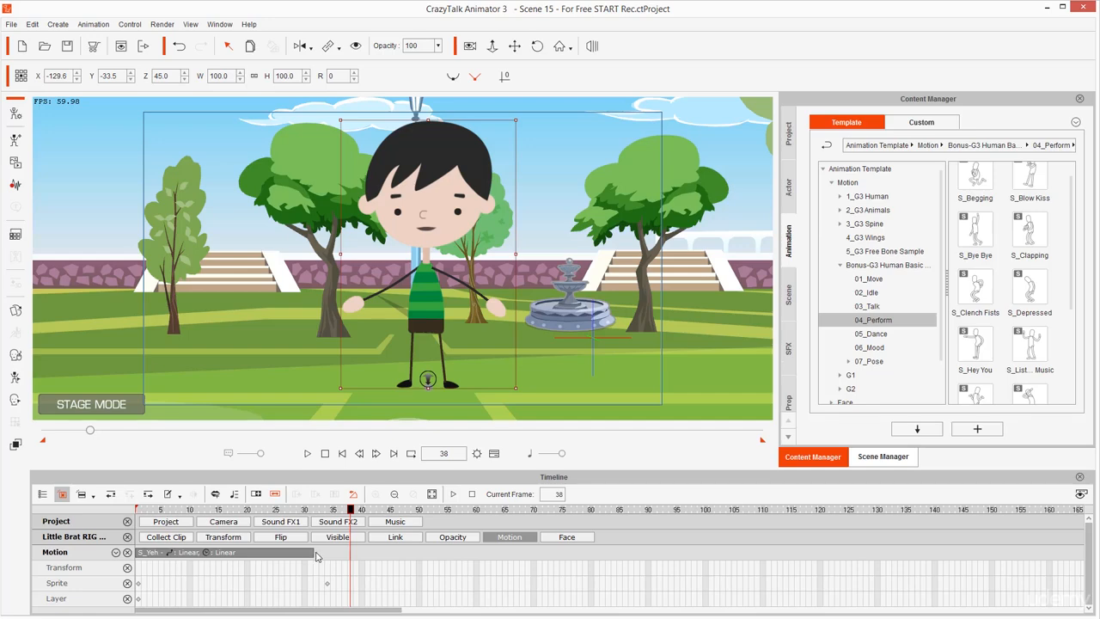
{"action": "left_click", "coordinate": [339, 557]}
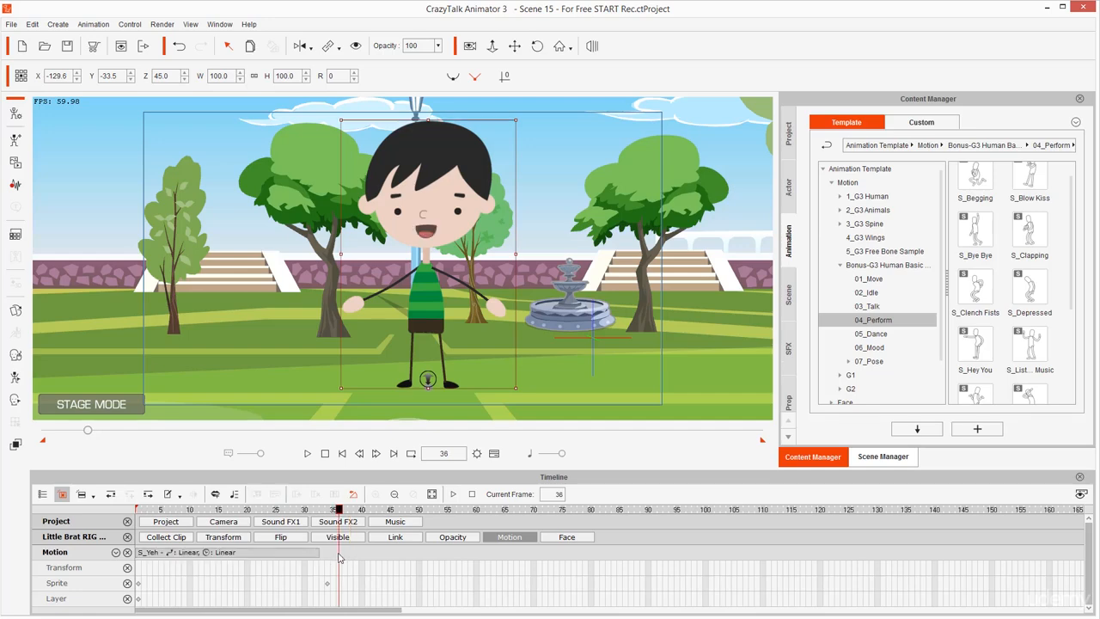
{"action": "key", "text": "Home"}
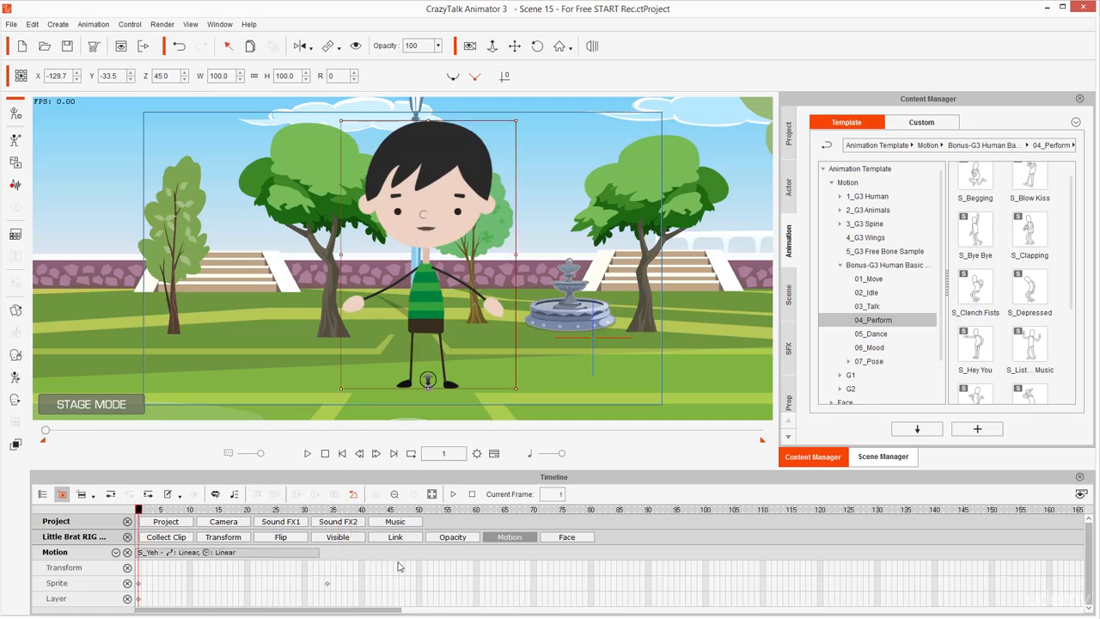
{"action": "key", "text": "space"}
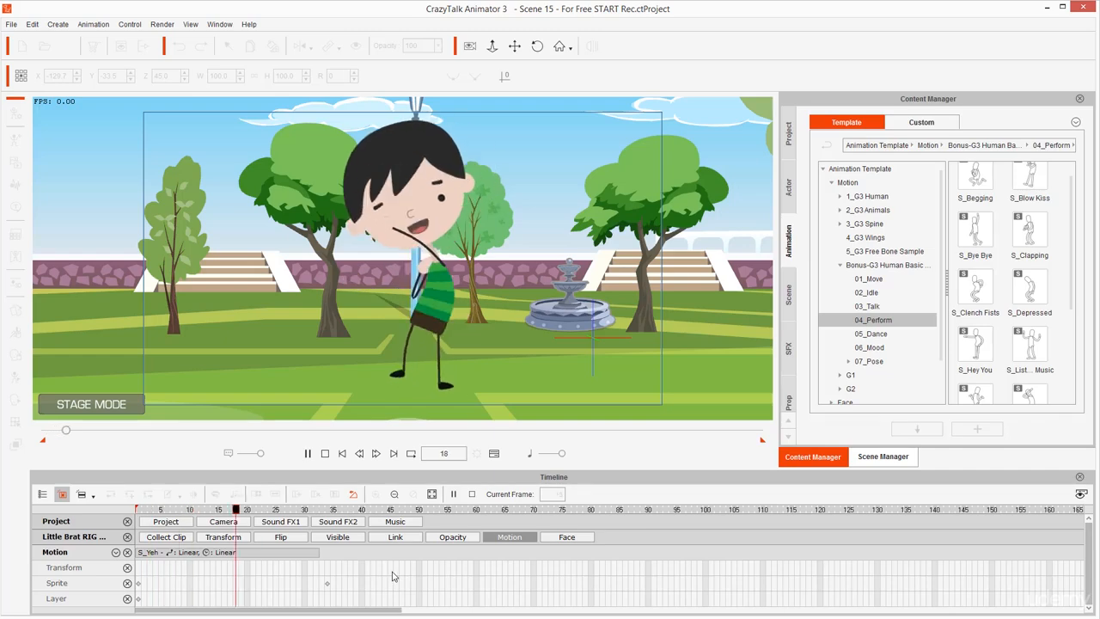
{"action": "key", "text": "space"}
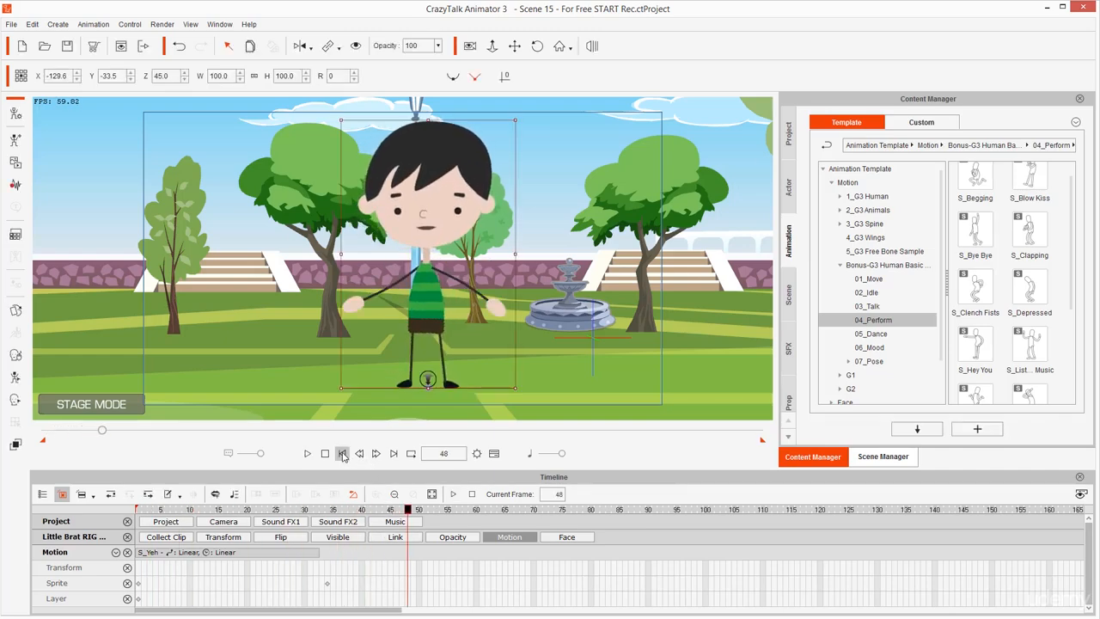
Compress the S_Yeh clip to end at about frame 26 and replay the motion from the first frame
{"action": "left_click", "coordinate": [306, 553]}
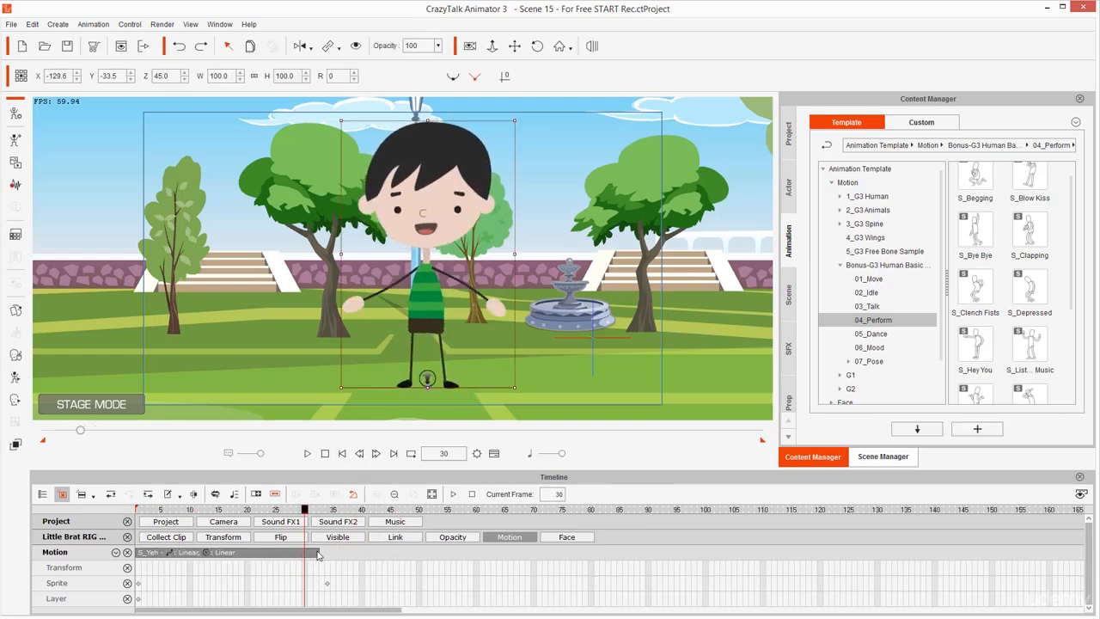
{"action": "left_click_drag", "start_coordinate": [306, 557], "coordinate": [282, 557]}
{"action": "key", "text": "Home"}
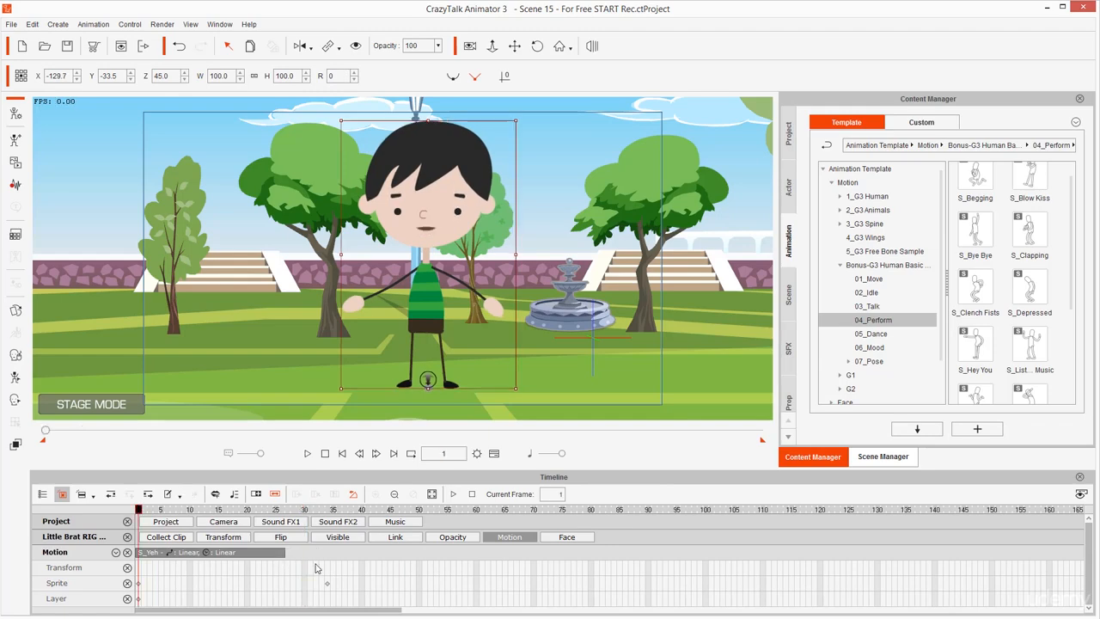
{"action": "key", "text": "space"}
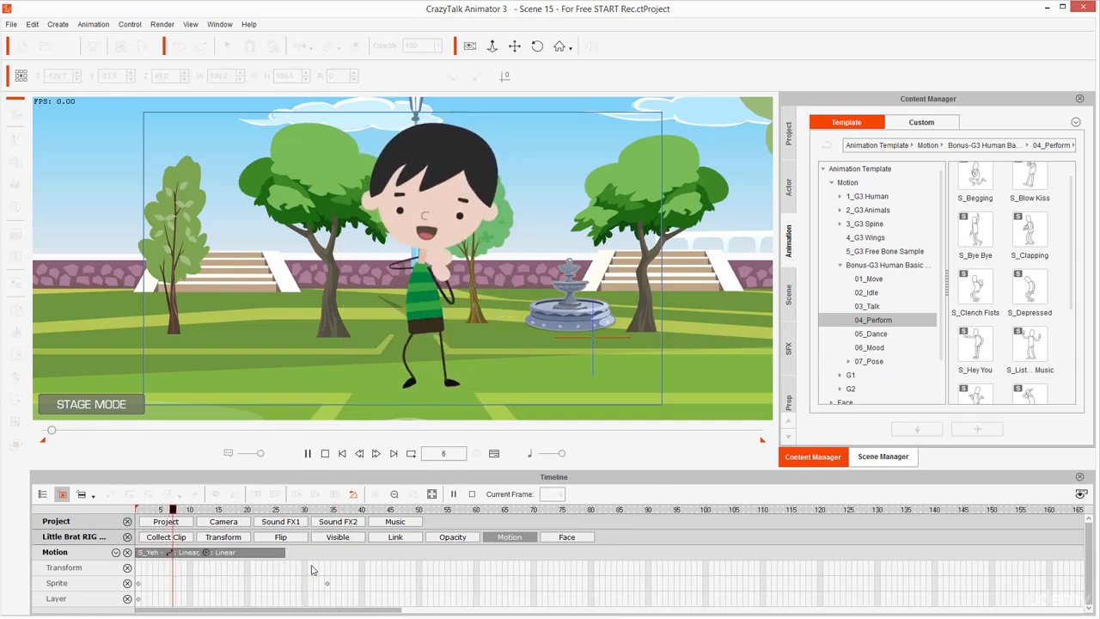
{"action": "key", "text": "space"}
{"action": "key", "text": "Home"}
{"action": "key", "text": "space"}
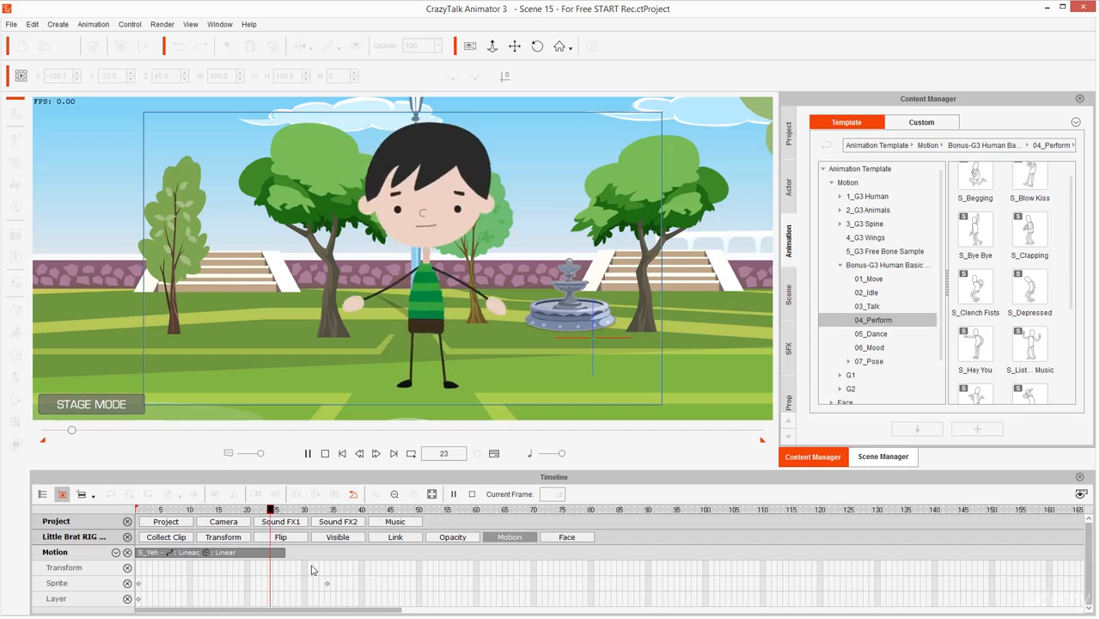
{"action": "key", "text": "space"}
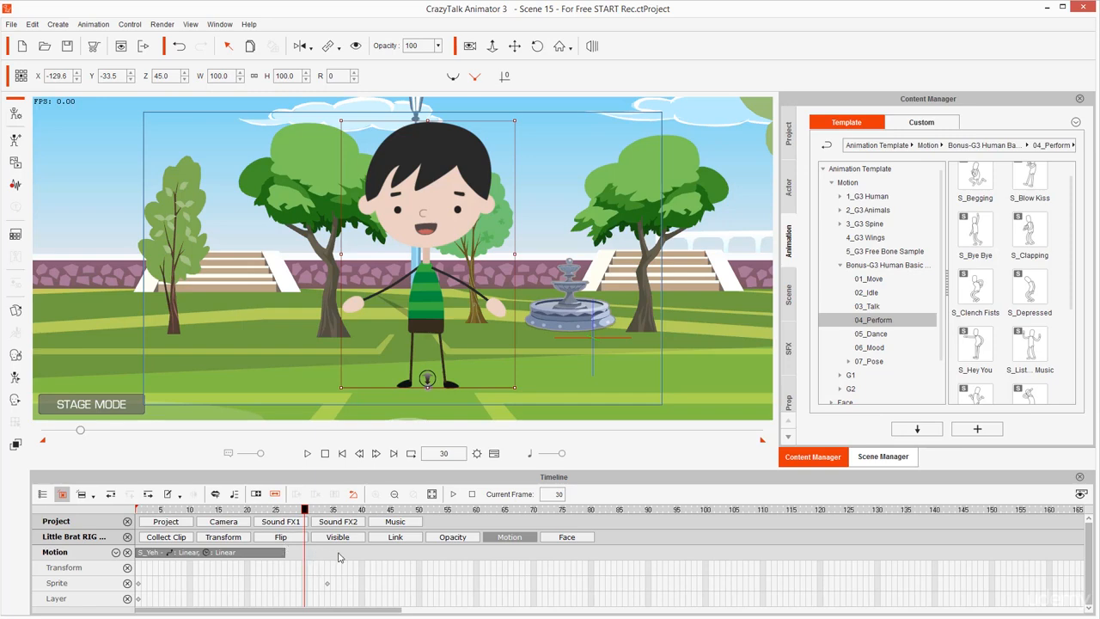
Review the animation around the end of the S_Yeh clip and play it onward from frame 24
{"action": "left_click", "coordinate": [339, 555]}
{"action": "key", "text": "space"}
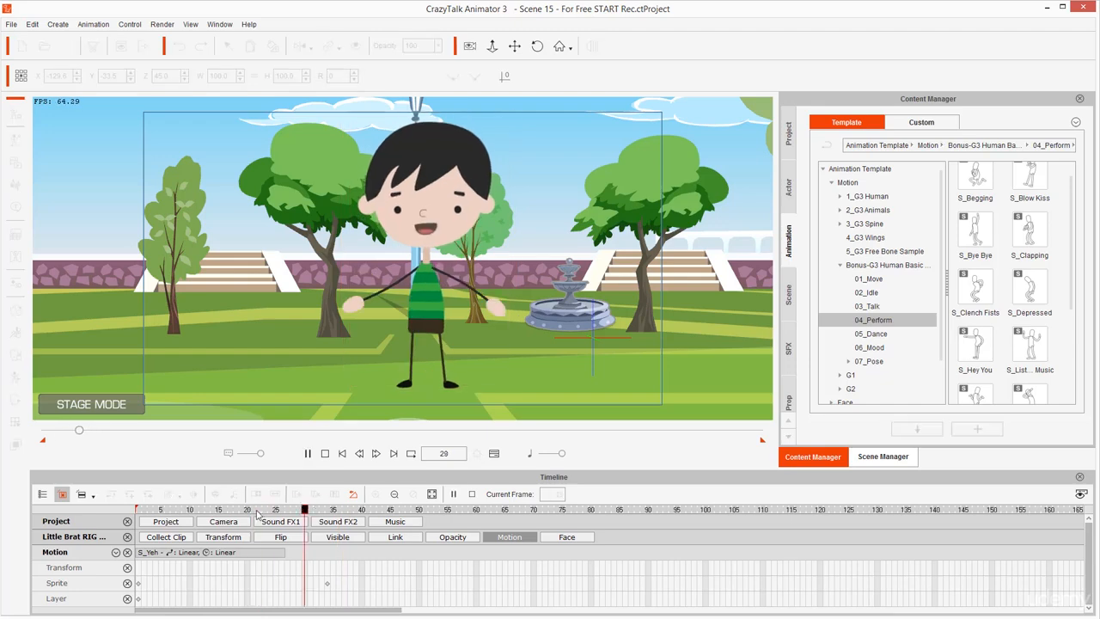
{"action": "left_click", "coordinate": [312, 510]}
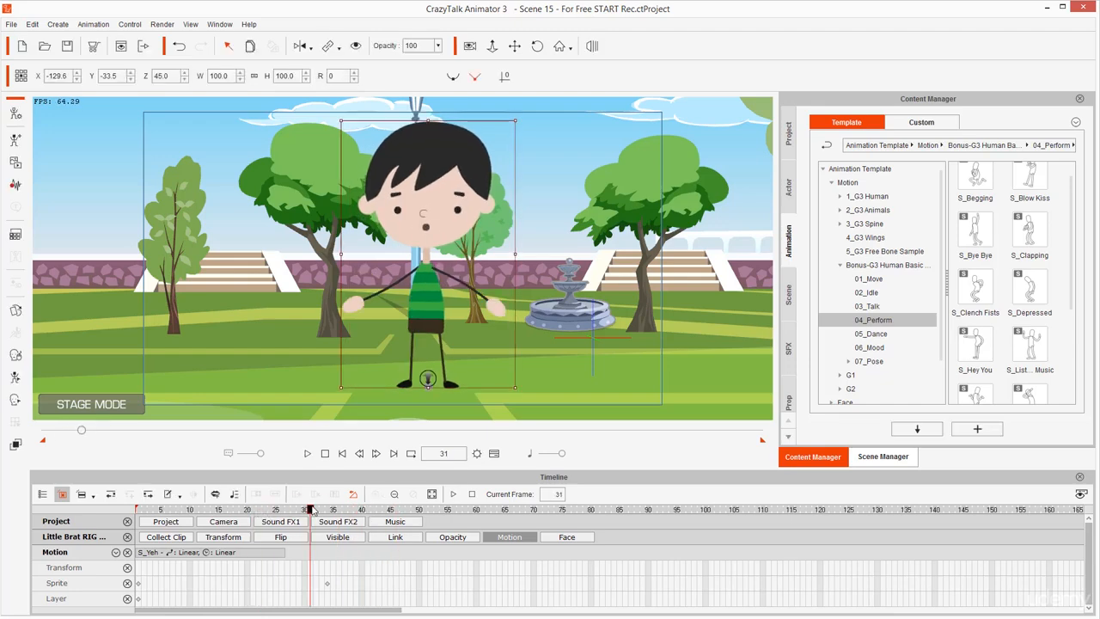
{"action": "left_click", "coordinate": [271, 509]}
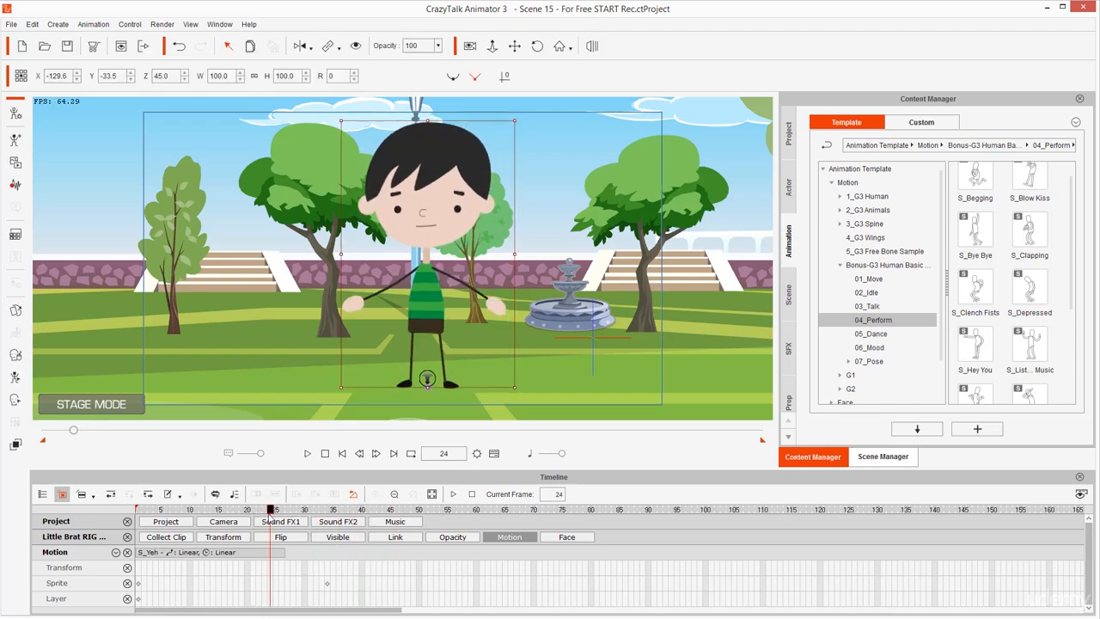
{"action": "key", "text": "space"}
{"action": "key", "text": "space"}
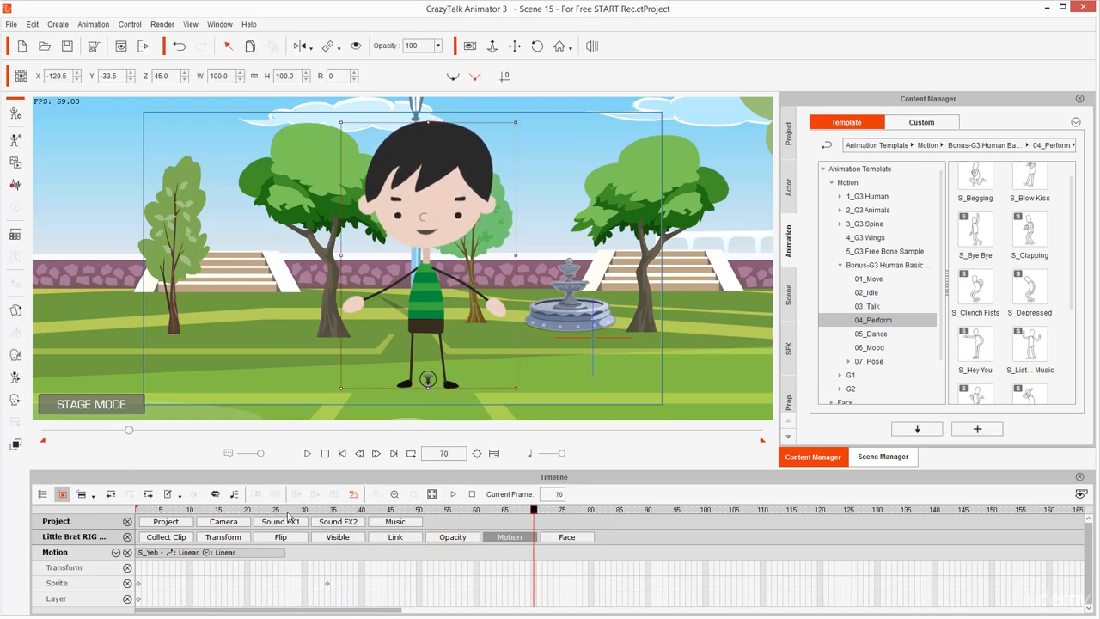
Place the playhead at frame 33 and apply the S_Oh My God motion to the boy character
{"action": "left_click", "coordinate": [304, 510]}
{"action": "left_click", "coordinate": [328, 509]}
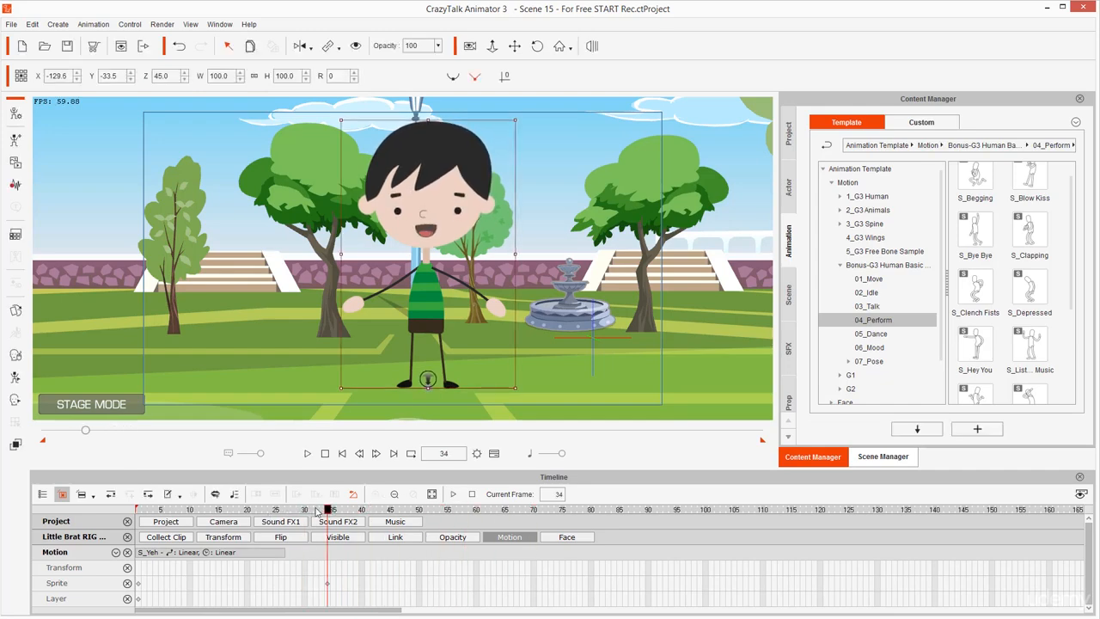
{"action": "left_click", "coordinate": [315, 509]}
{"action": "left_click", "coordinate": [327, 509]}
{"action": "left_click", "coordinate": [316, 510]}
{"action": "left_click", "coordinate": [321, 508]}
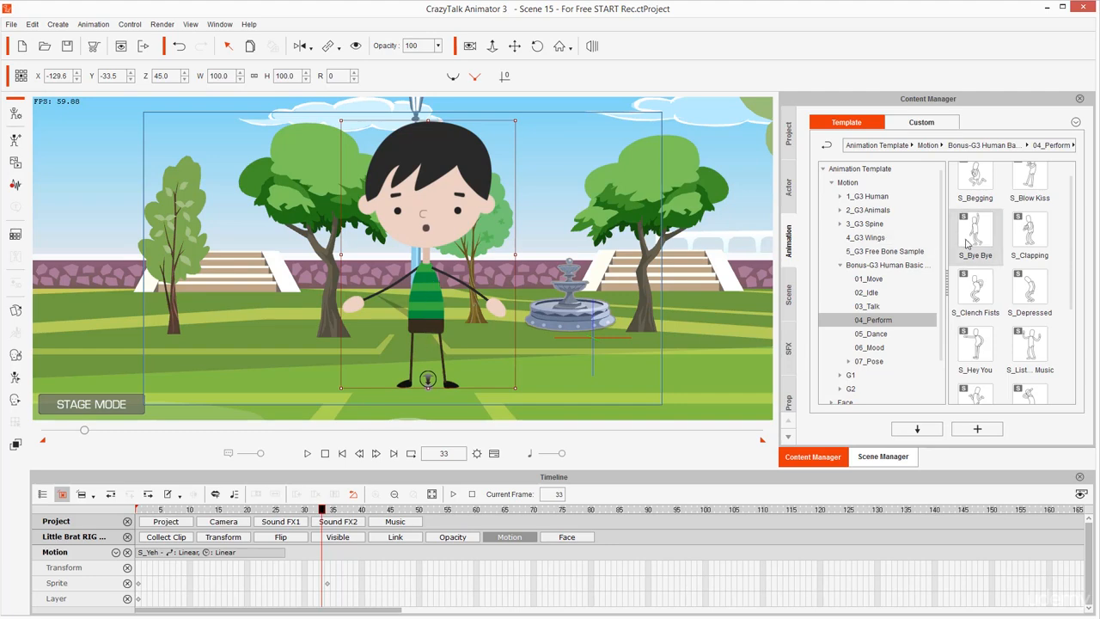
{"action": "scroll", "coordinate": [1031, 284], "scroll_direction": "down", "scroll_amount": 5}
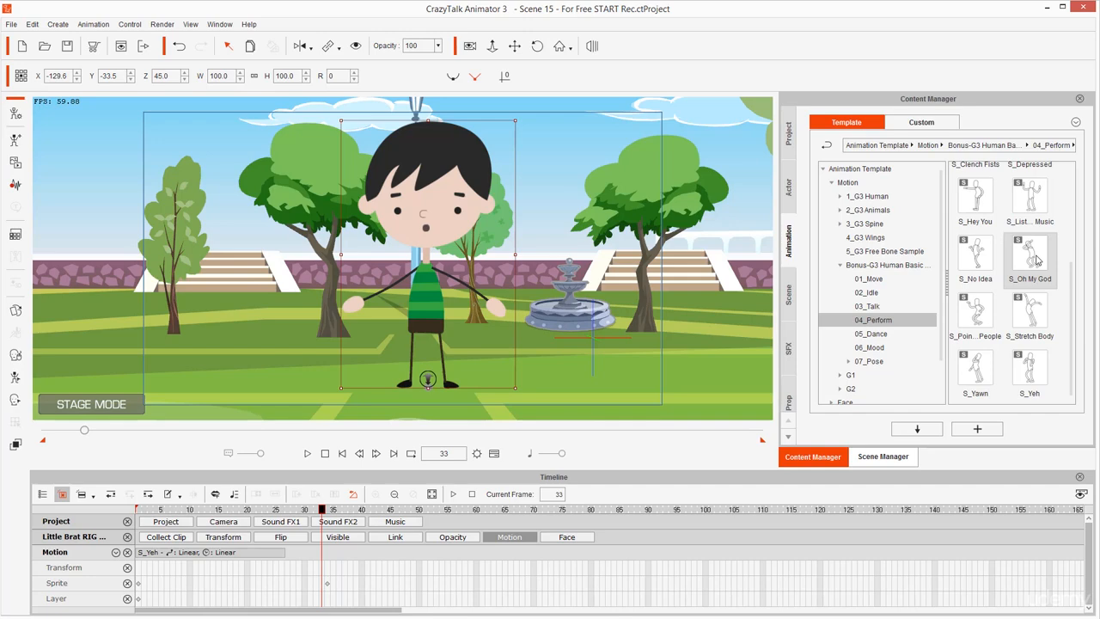
{"action": "double_click", "coordinate": [1037, 260]}
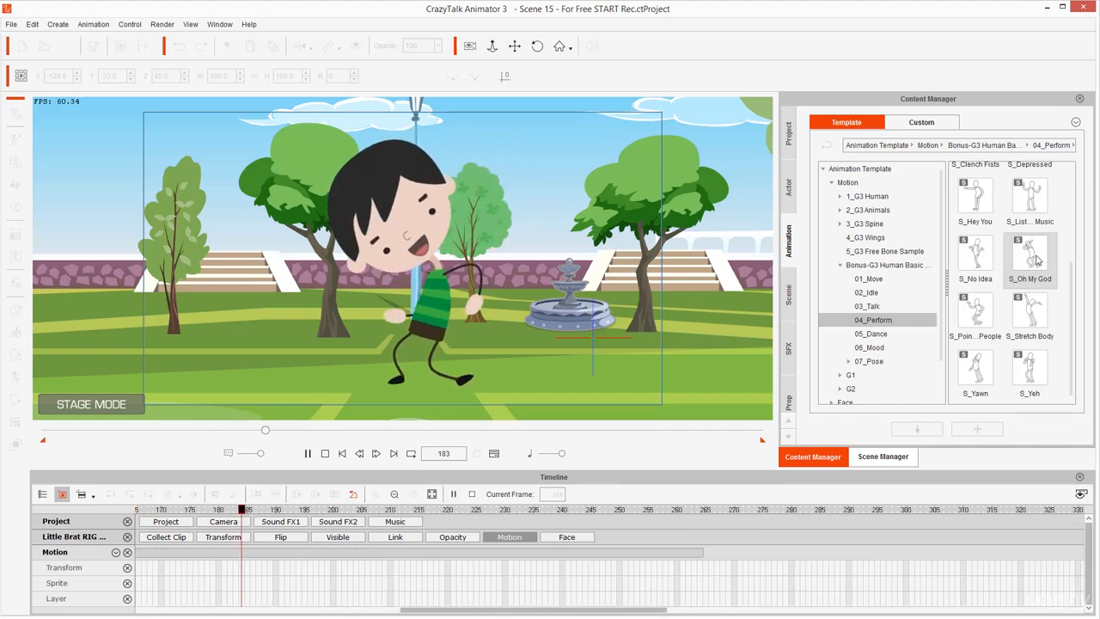
{"action": "key", "text": "space"}
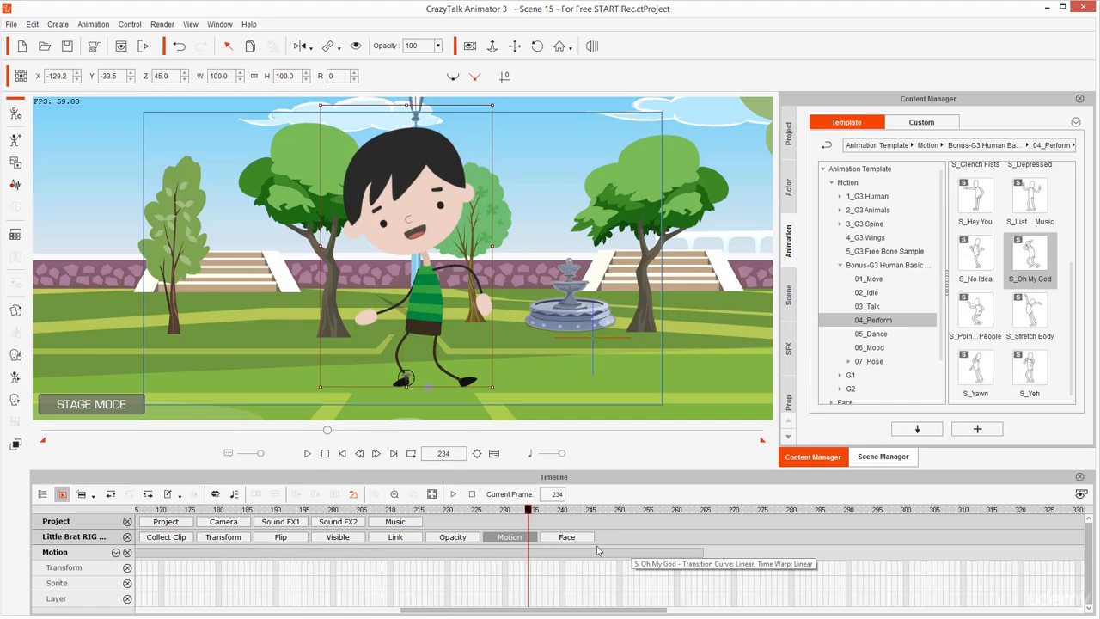
Scrub through the S_Oh My God motion to frame 170 to check the boy's movement
{"action": "left_click", "coordinate": [320, 511]}
{"action": "left_click_drag", "start_coordinate": [324, 512], "coordinate": [280, 514]}
{"action": "scroll", "coordinate": [280, 518], "scroll_direction": "down", "scroll_amount": 1}
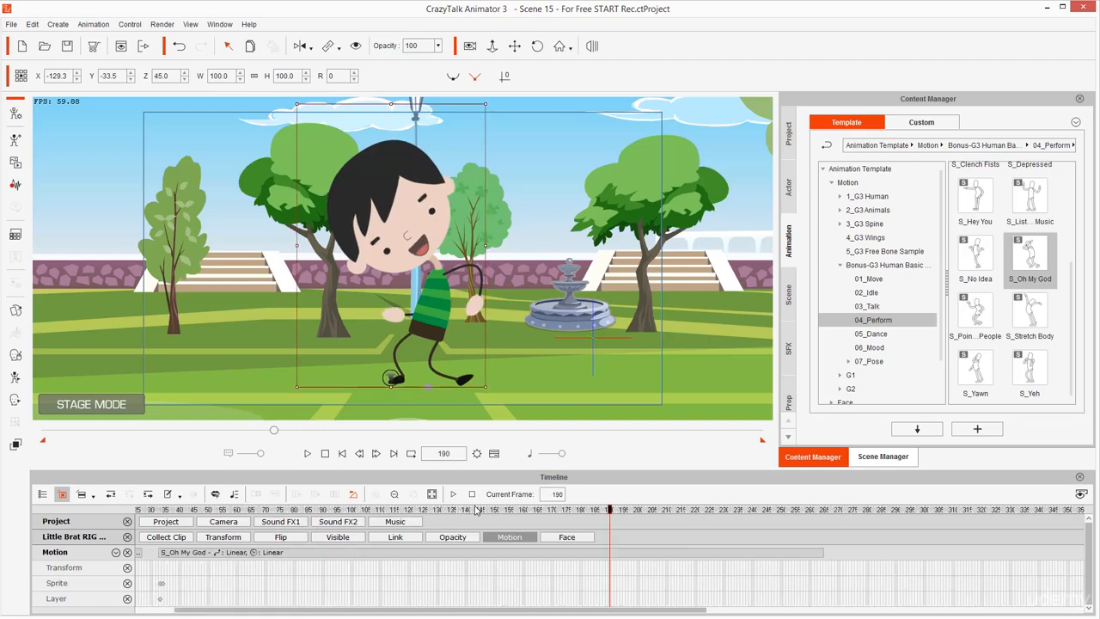
{"action": "left_click_drag", "start_coordinate": [486, 510], "coordinate": [559, 531]}
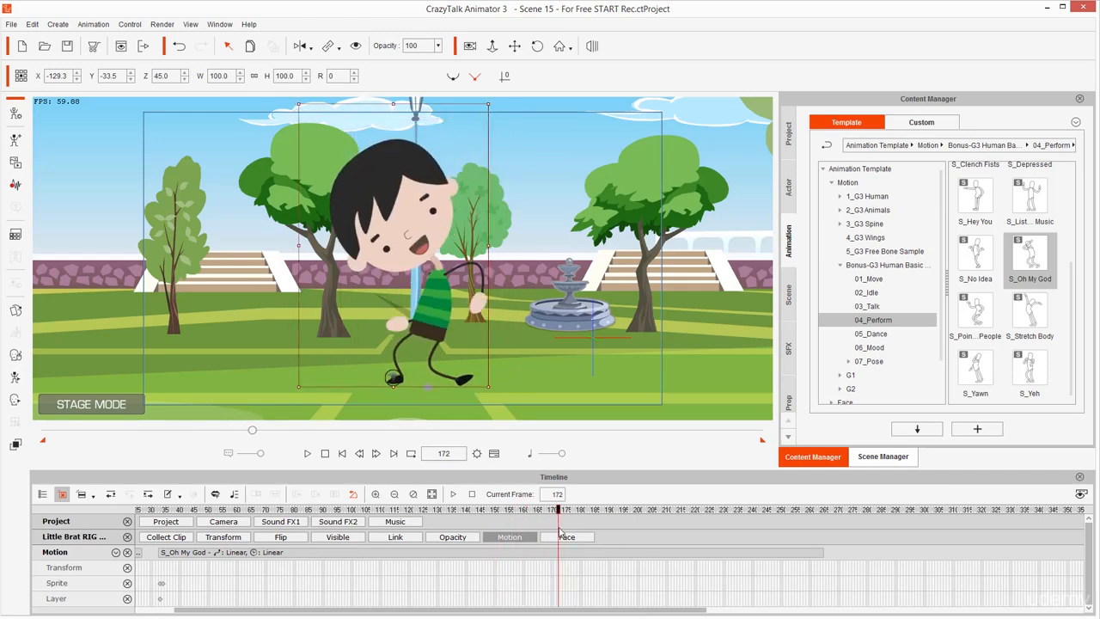
{"action": "left_click_drag", "start_coordinate": [490, 516], "coordinate": [554, 538]}
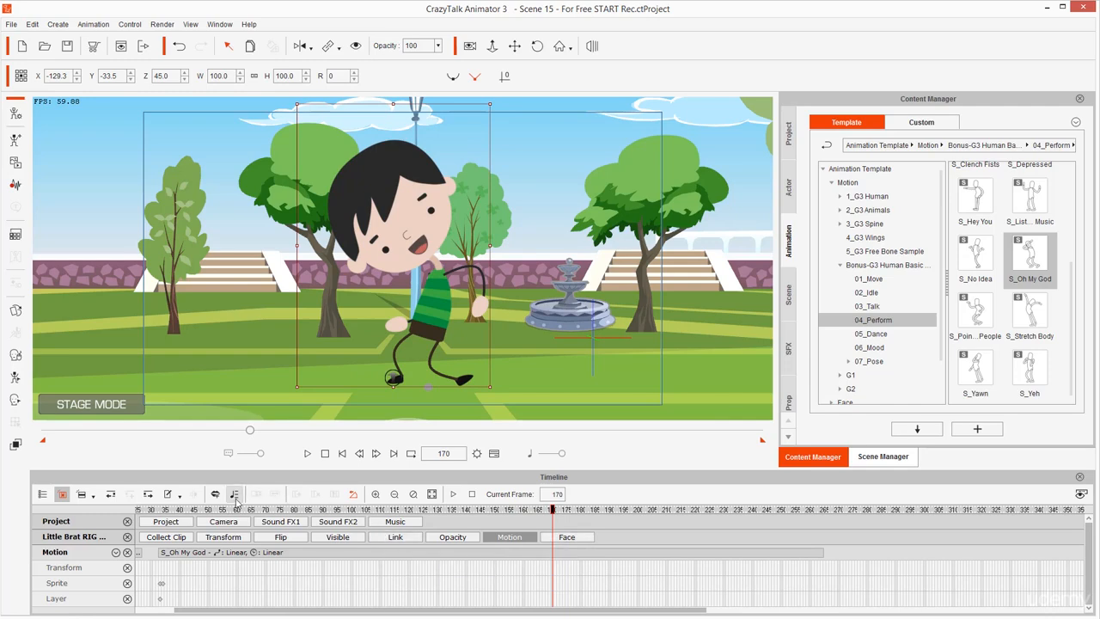
Compress the S_Oh My God clip to end at about frame 150
{"action": "left_click", "coordinate": [482, 554]}
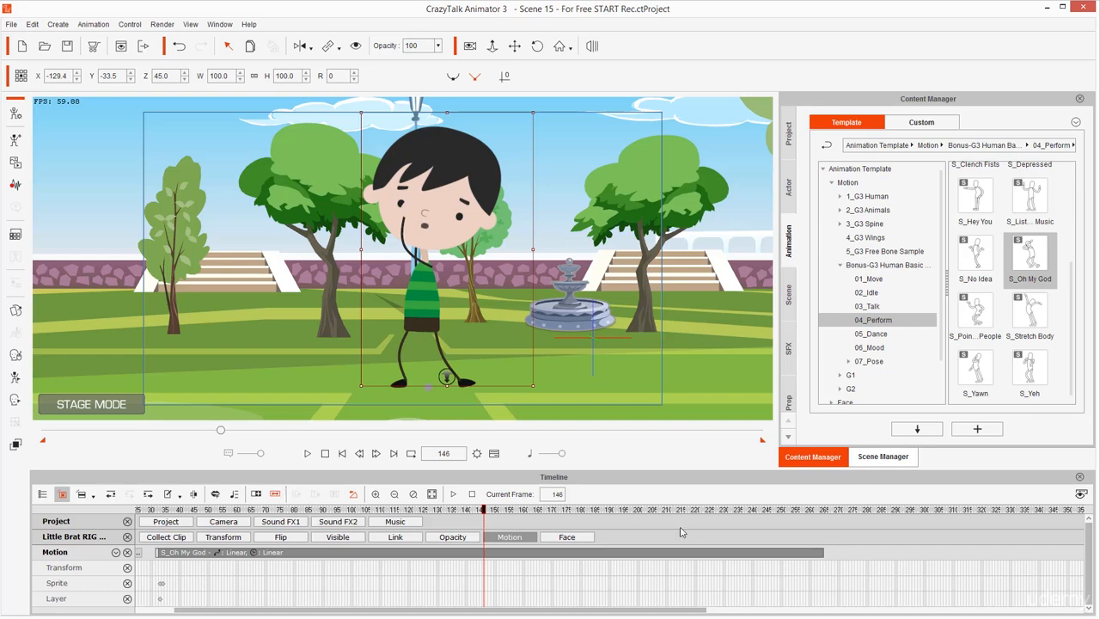
{"action": "left_click", "coordinate": [705, 557]}
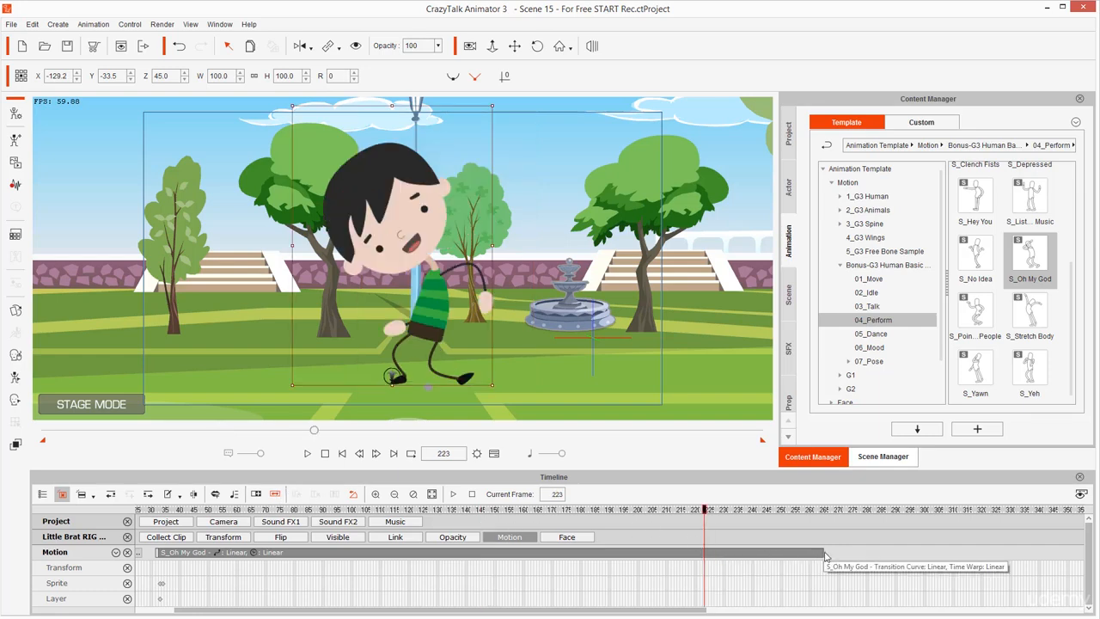
{"action": "left_click_drag", "start_coordinate": [817, 556], "coordinate": [495, 572]}
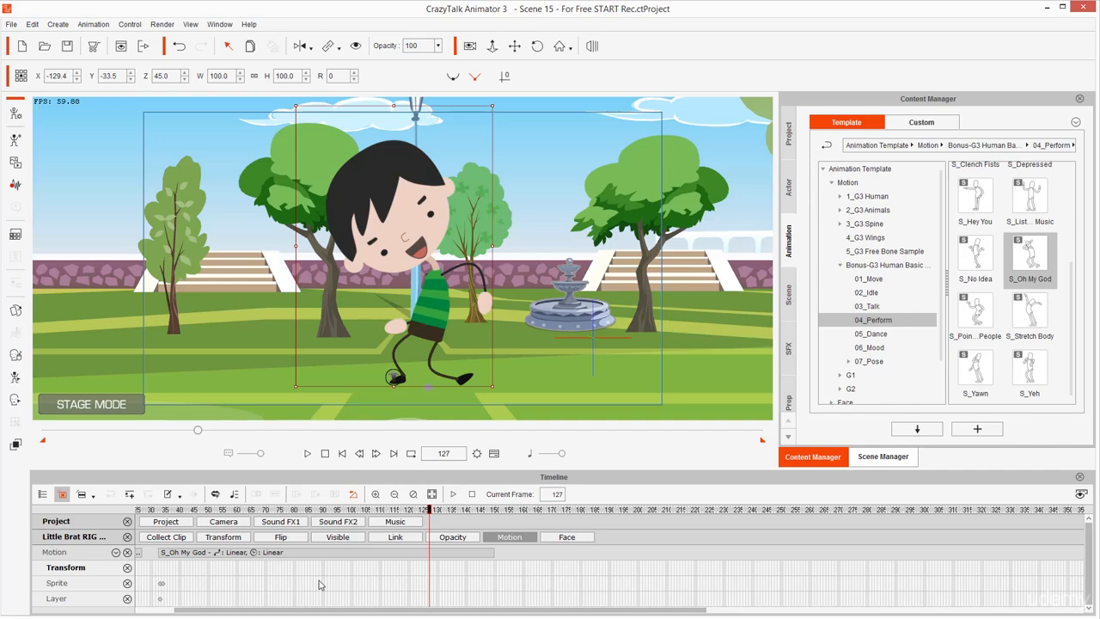
Play back the shortened S_Oh My God motion, restarting from frame 86, to judge its speed
{"action": "key", "text": "space"}
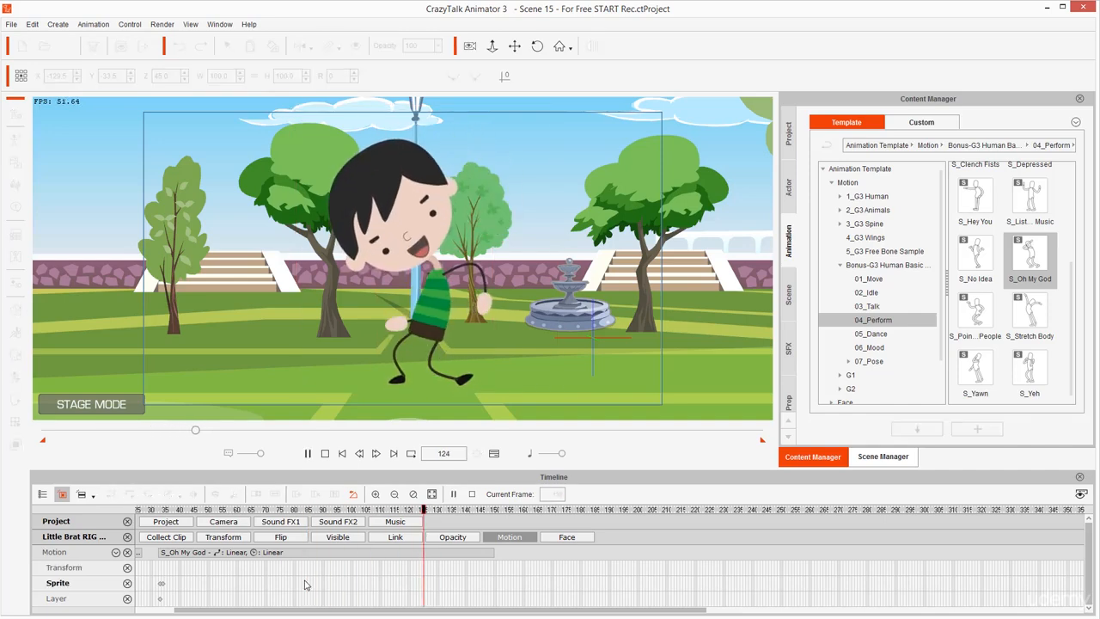
{"action": "key", "text": "space"}
{"action": "left_click", "coordinate": [311, 574]}
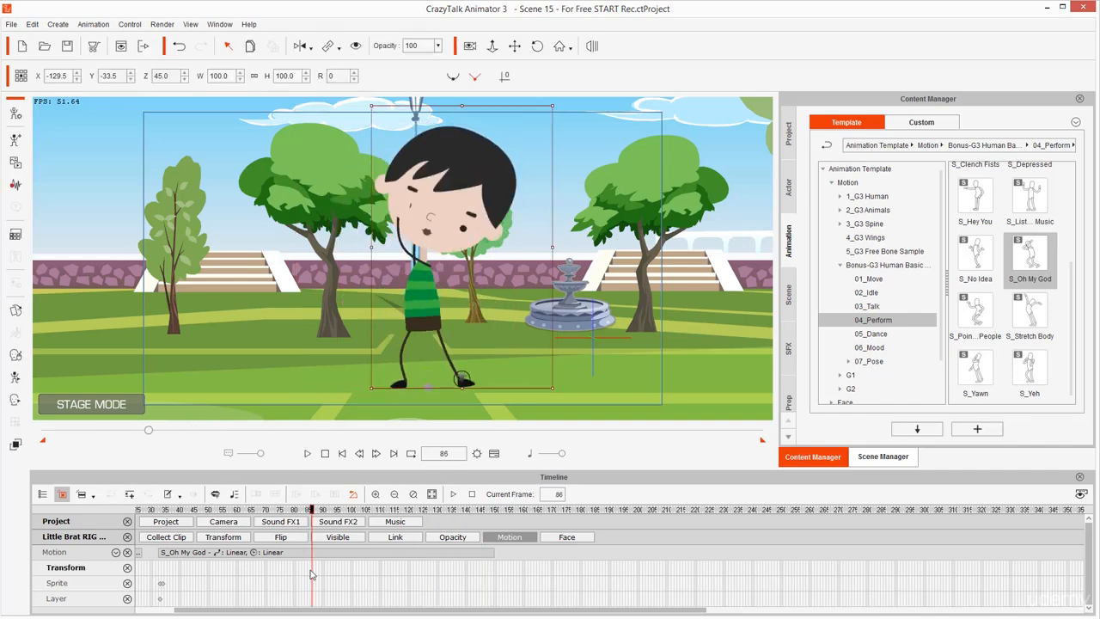
{"action": "key", "text": "space"}
{"action": "key", "text": "space"}
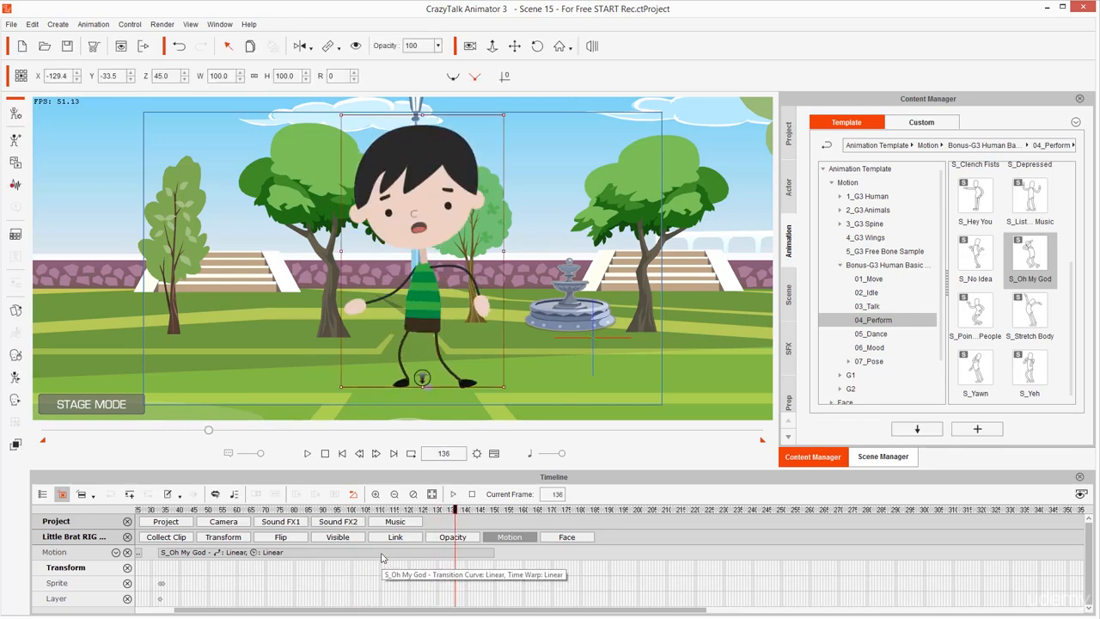
Stretch the S_Oh My God clip to end at about frame 186
{"action": "left_click", "coordinate": [436, 553]}
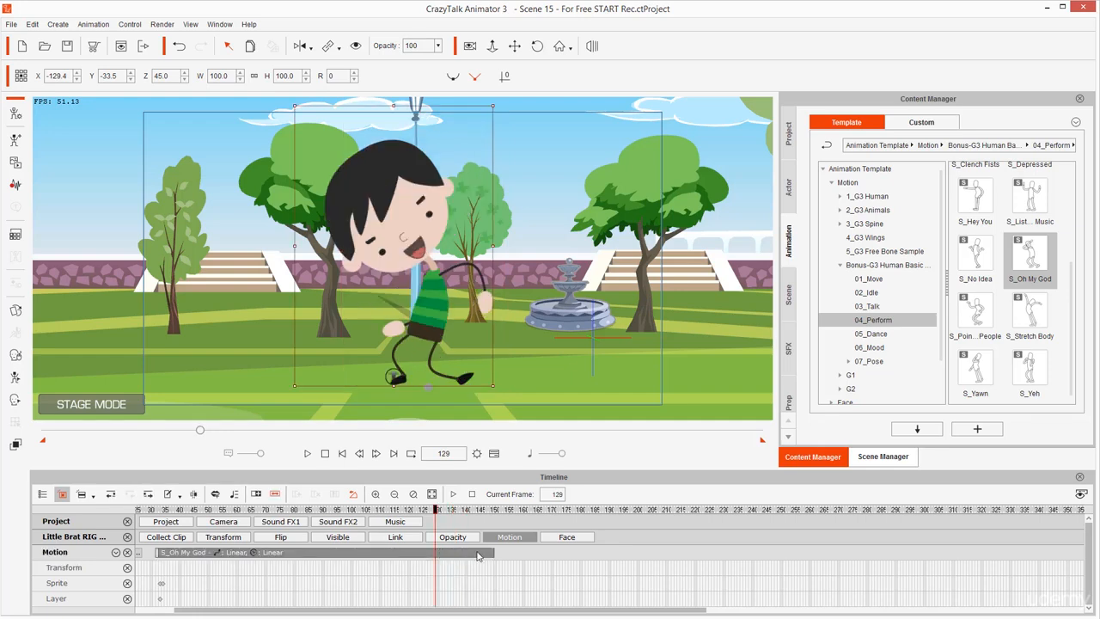
{"action": "left_click", "coordinate": [495, 558]}
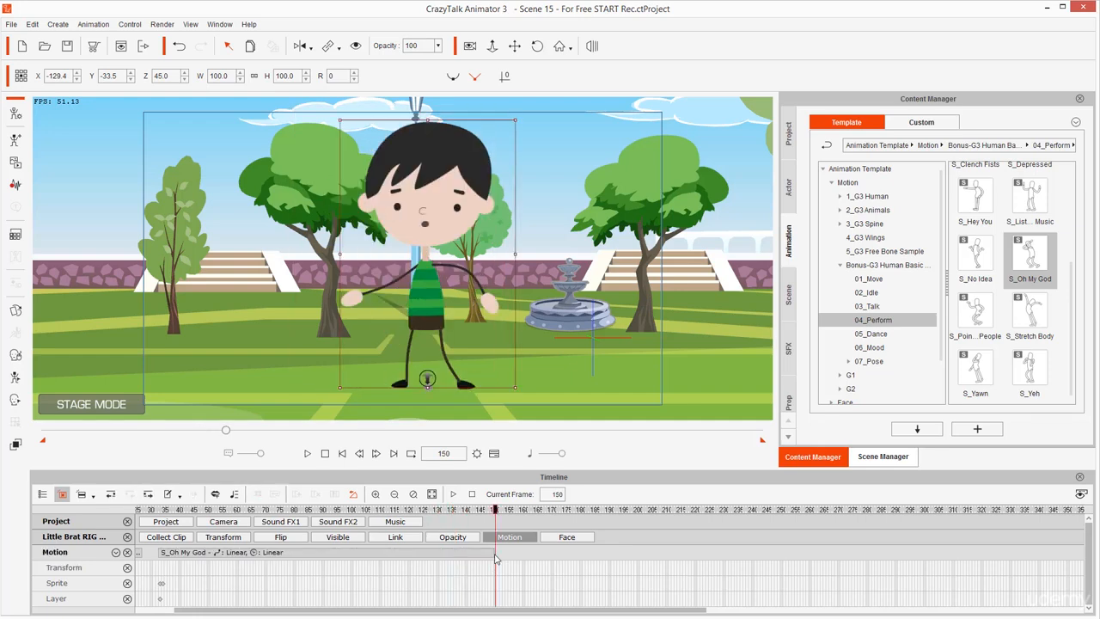
{"action": "left_click", "coordinate": [485, 555]}
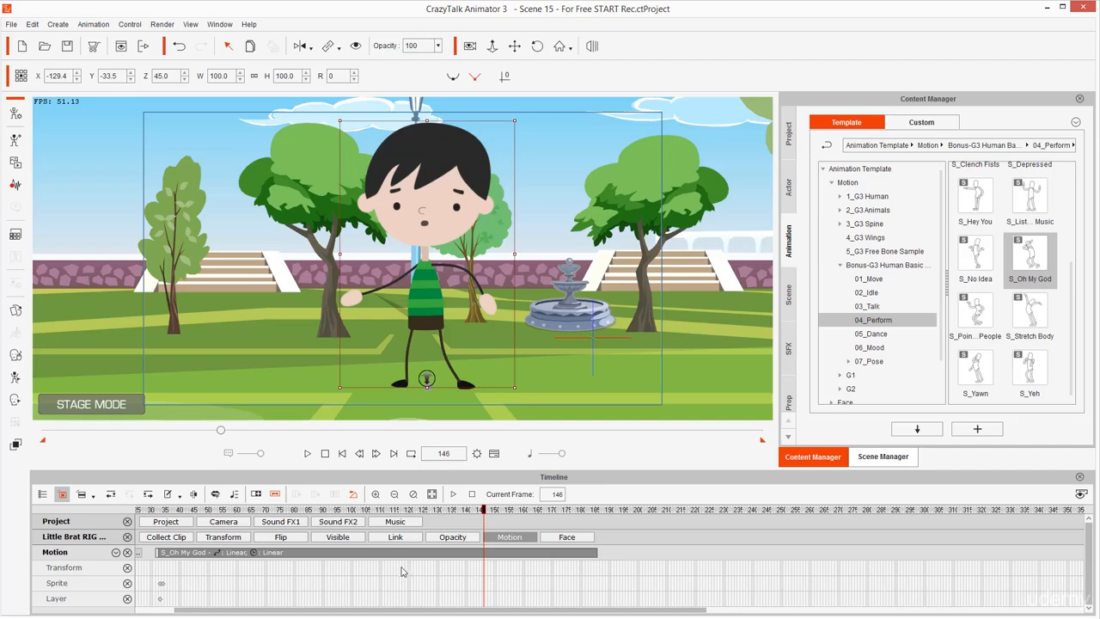
Play the stretched S_Oh My God motion in short passes, restarting from earlier points such as frame 103
{"action": "left_click", "coordinate": [401, 572]}
{"action": "key", "text": "space"}
{"action": "key", "text": "space"}
{"action": "left_click", "coordinate": [361, 575]}
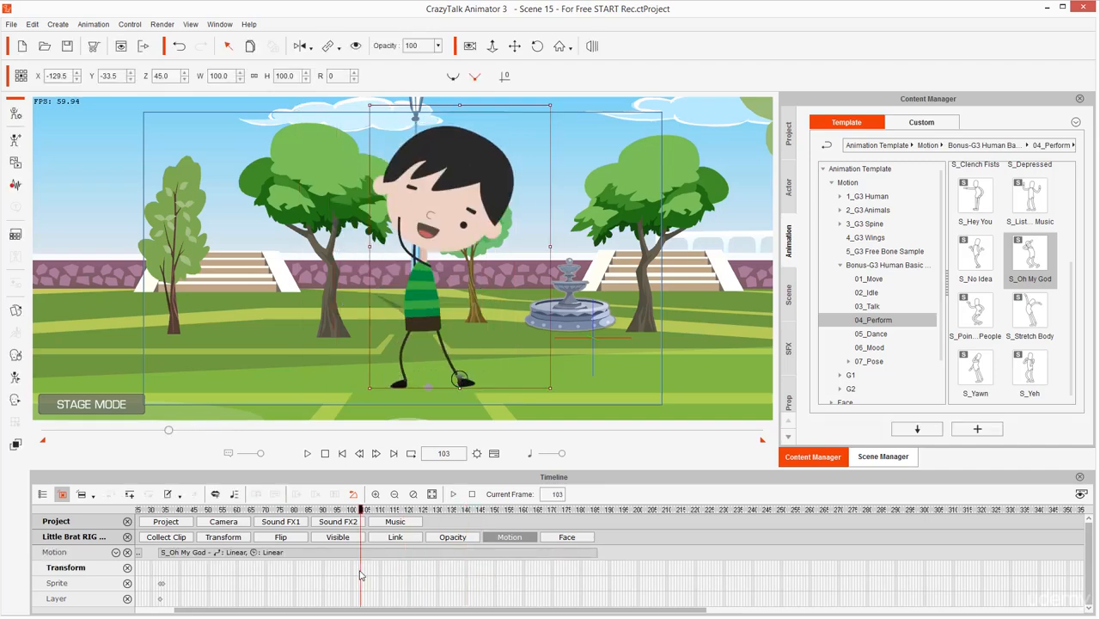
{"action": "key", "text": "space"}
{"action": "key", "text": "space"}
{"action": "left_click", "coordinate": [288, 585]}
{"action": "key", "text": "space"}
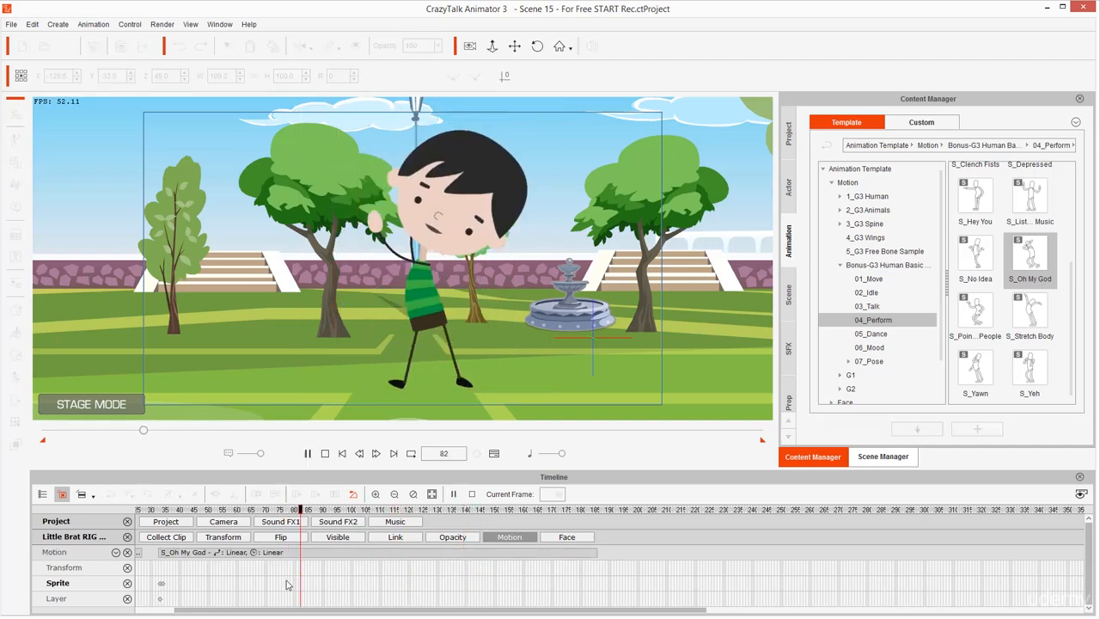
Replay the S_Oh My God motion from the start of its clip
{"action": "key", "text": "space"}
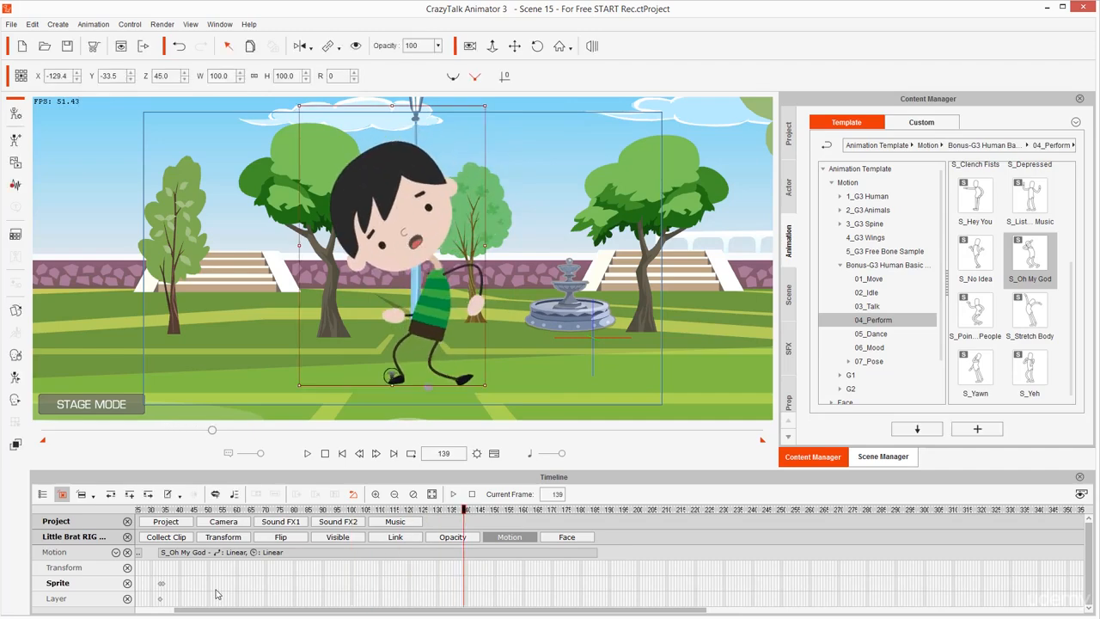
{"action": "left_click", "coordinate": [156, 573]}
{"action": "key", "text": "space"}
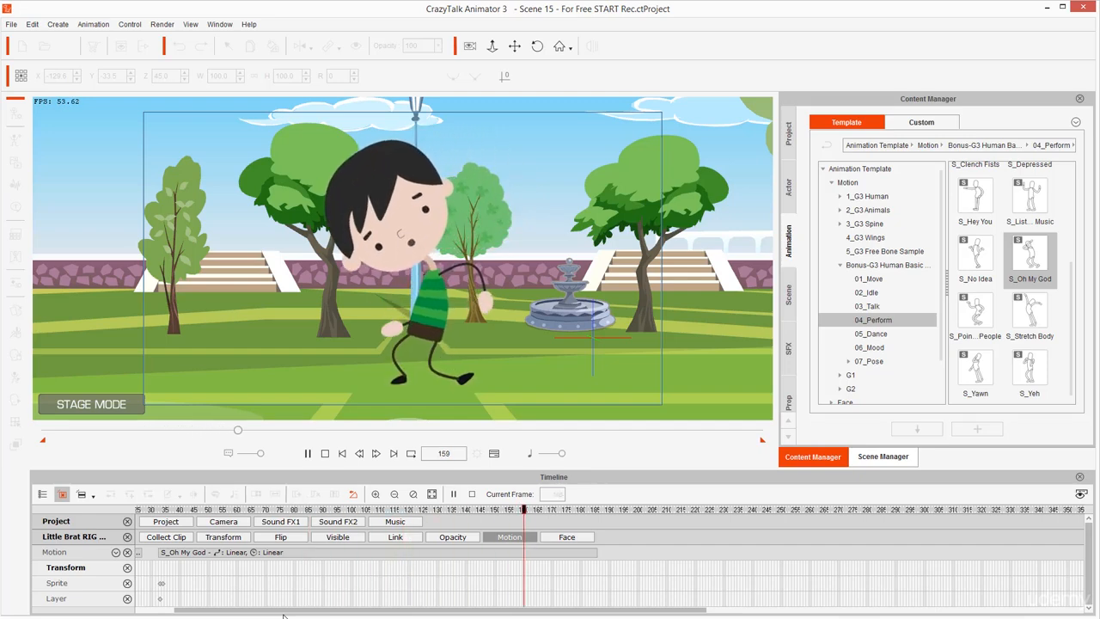
{"action": "key", "text": "space"}
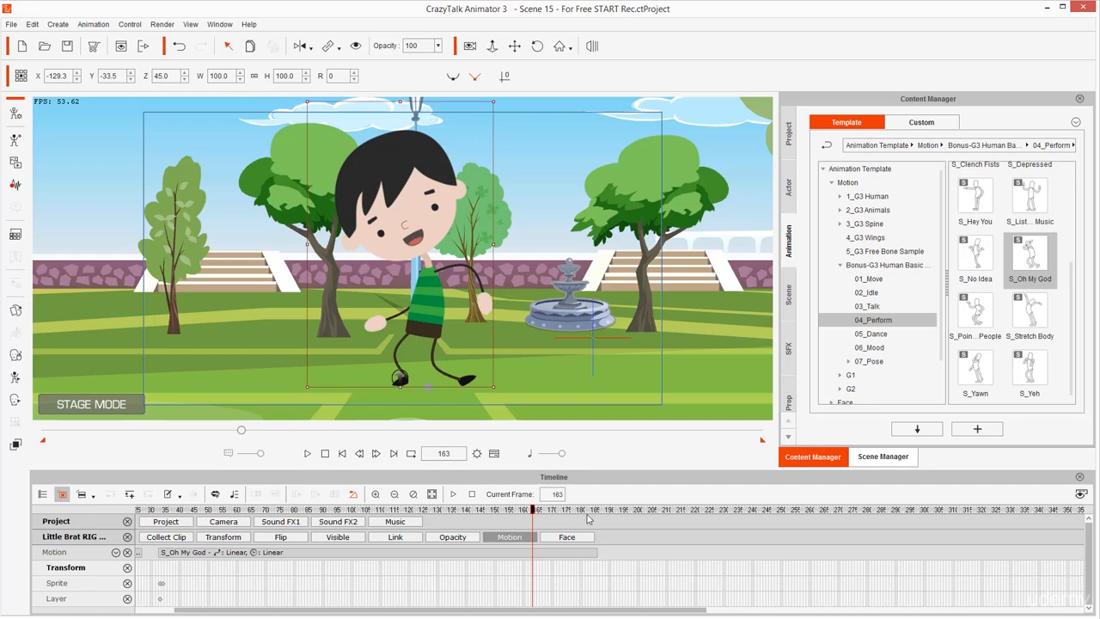
From frame 186, apply the 02_Idle motion F_Normal twice in a row, filling frames 186 to 275 and 275 to 364
{"action": "left_click", "coordinate": [599, 514]}
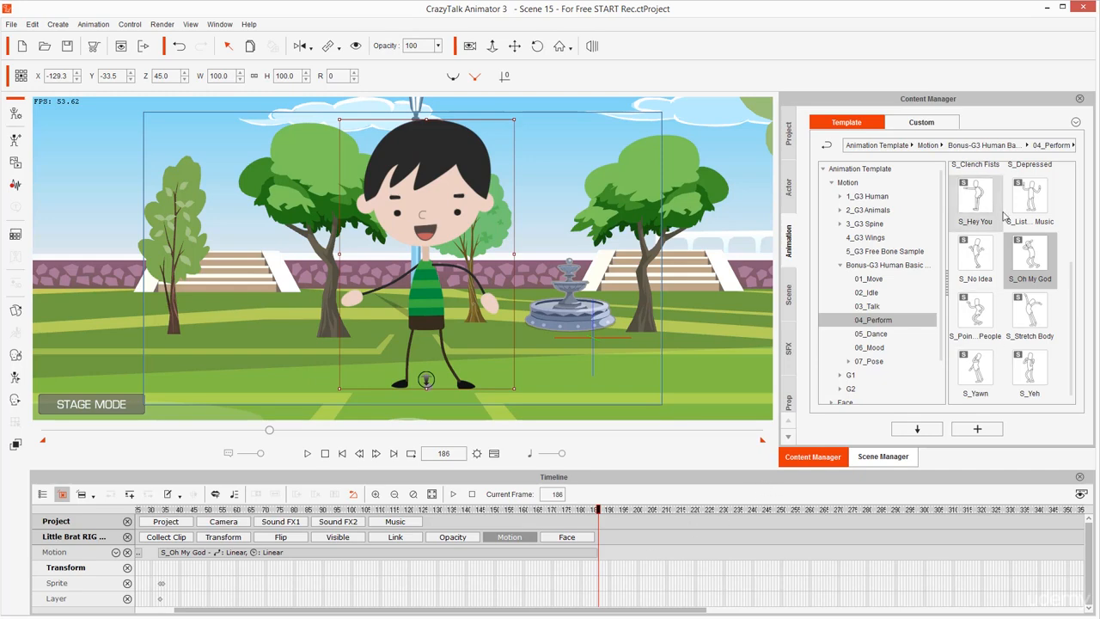
{"action": "left_click", "coordinate": [867, 292]}
{"action": "double_click", "coordinate": [1031, 185]}
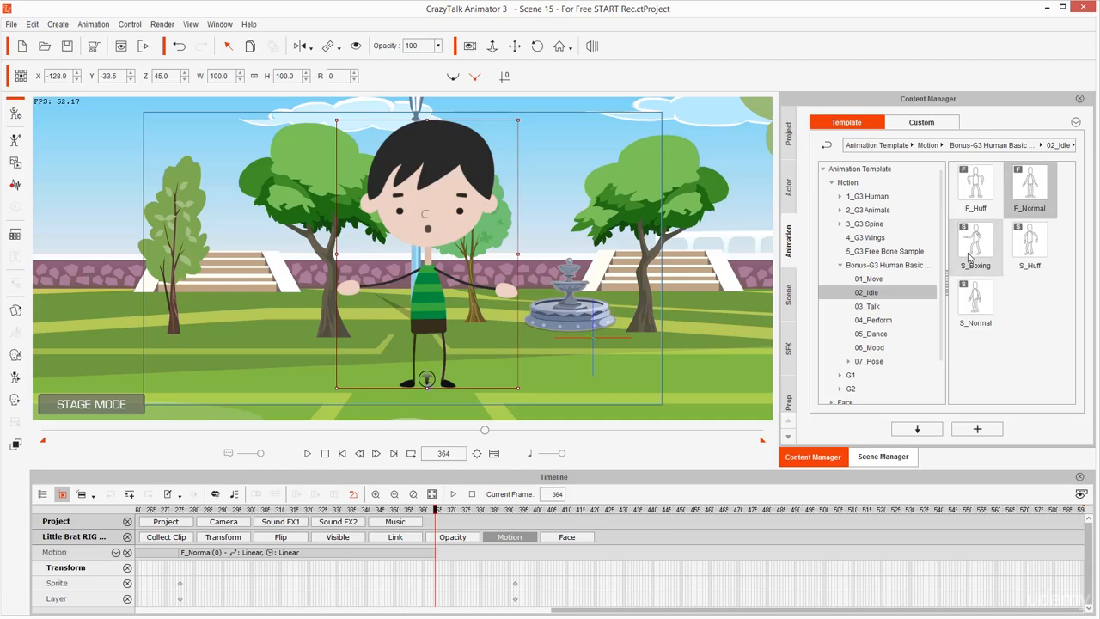
Place the playhead at frame 392 and apply the Yell motion from the Elastic Folks_Side Emotion set
{"action": "left_click", "coordinate": [886, 264]}
{"action": "left_click", "coordinate": [436, 557]}
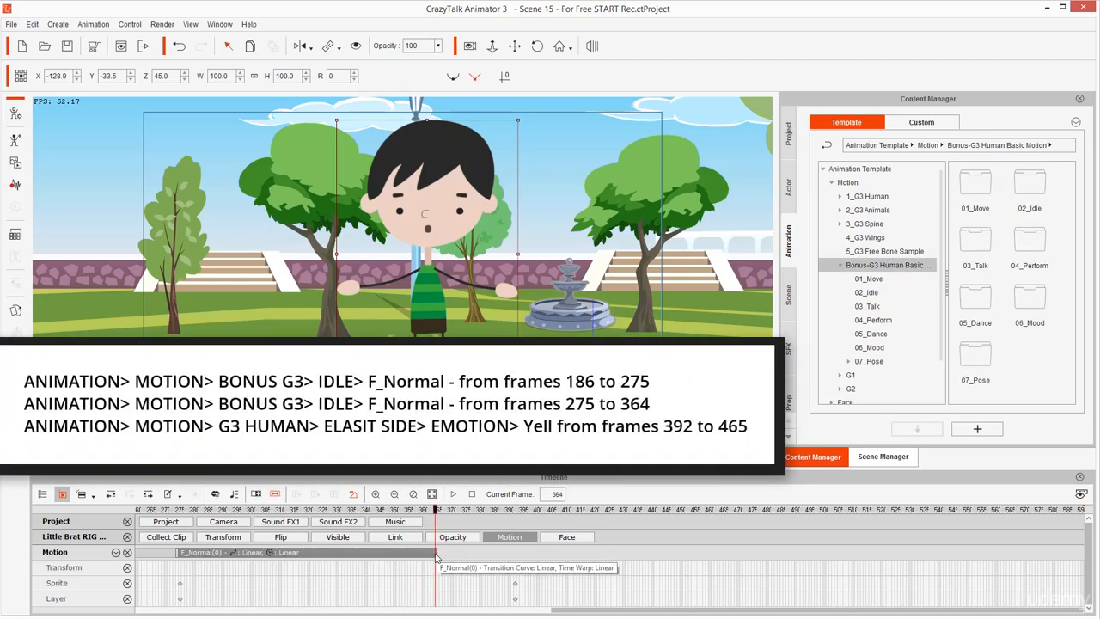
{"action": "left_click", "coordinate": [178, 565]}
{"action": "left_click_drag", "start_coordinate": [195, 554], "coordinate": [197, 555]}
{"action": "left_click", "coordinate": [182, 567]}
{"action": "left_click", "coordinate": [441, 566]}
{"action": "left_click", "coordinate": [515, 554]}
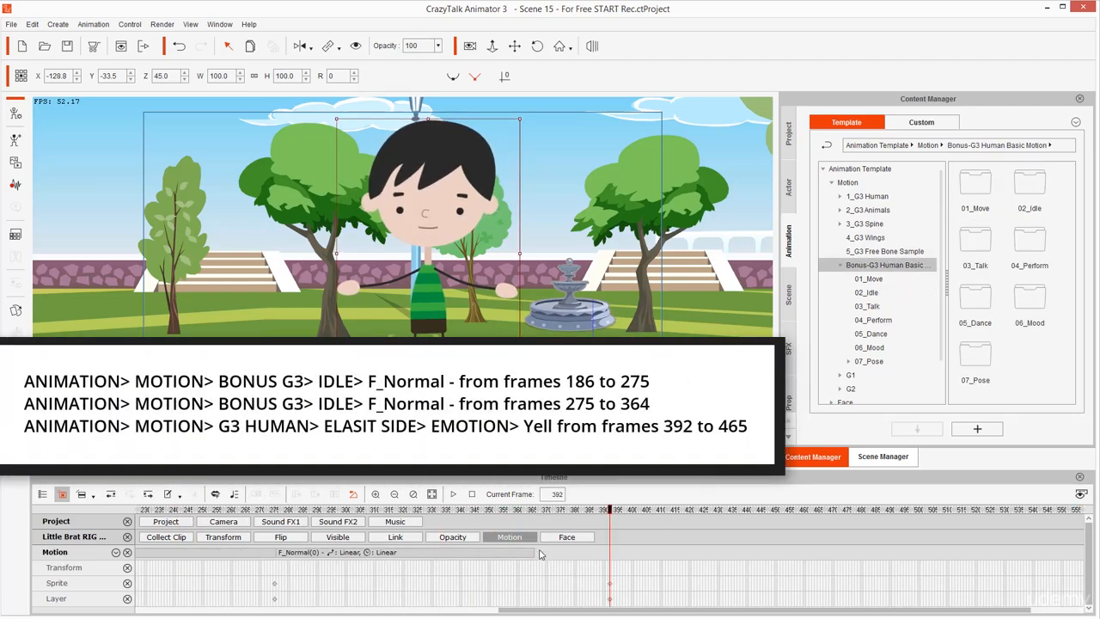
{"action": "left_click", "coordinate": [859, 198]}
{"action": "left_click", "coordinate": [868, 239]}
{"action": "left_click", "coordinate": [885, 253]}
{"action": "scroll", "coordinate": [1023, 331], "scroll_direction": "down", "scroll_amount": 5}
{"action": "double_click", "coordinate": [1032, 371]}
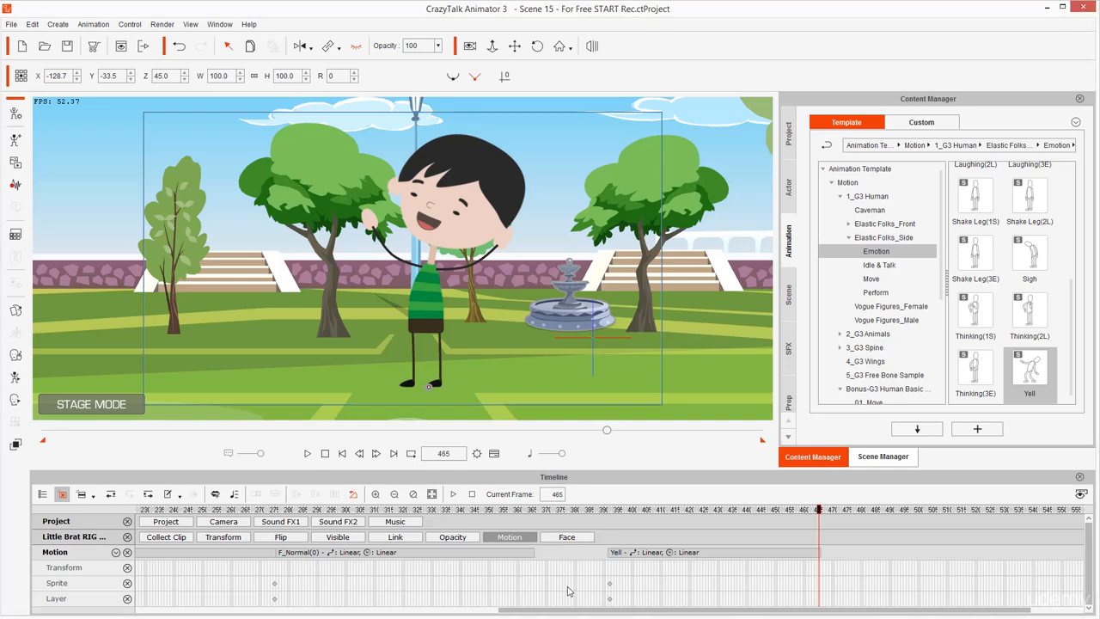
Fit all motion clips in the timeline and play the animation from the first frame
{"action": "left_click", "coordinate": [567, 511]}
{"action": "key", "text": "Home"}
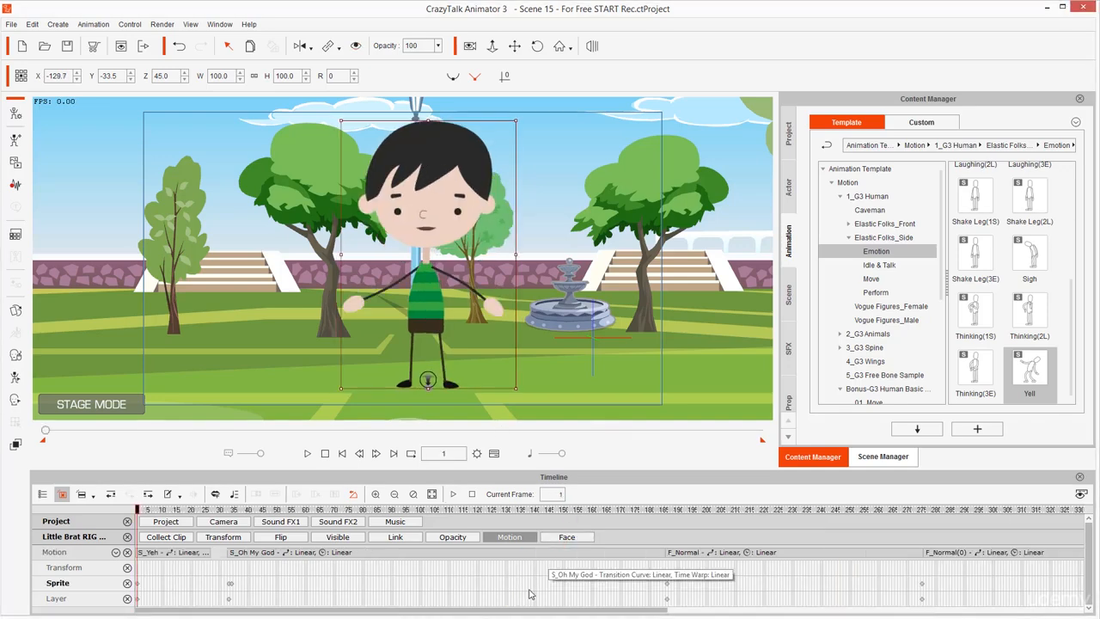
{"action": "scroll", "coordinate": [533, 581], "scroll_direction": "down", "scroll_amount": 2}
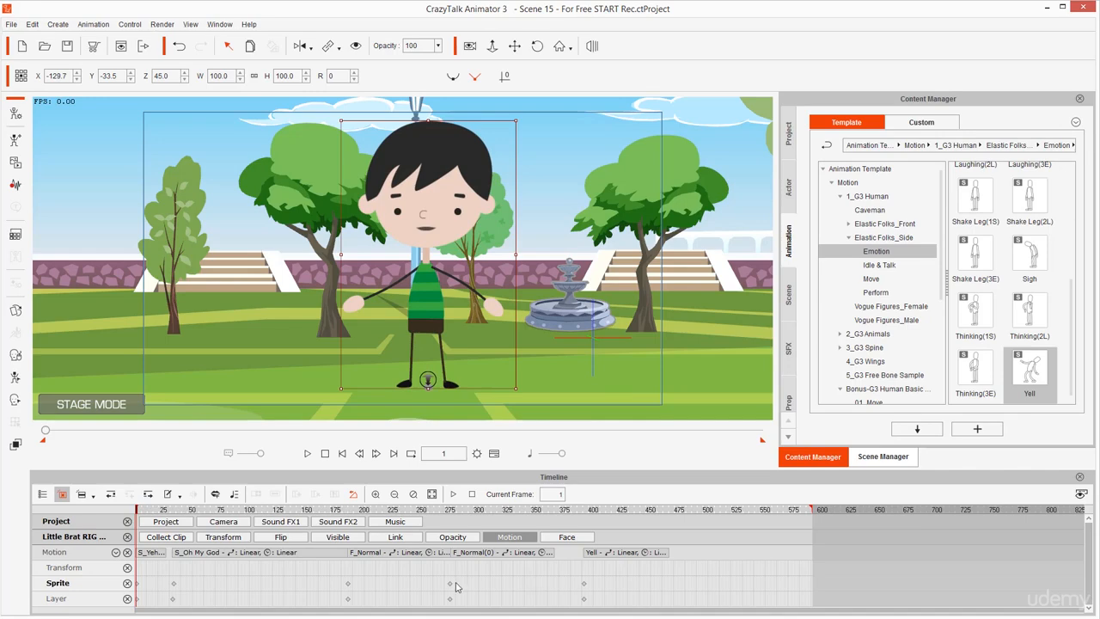
{"action": "key", "text": "space"}
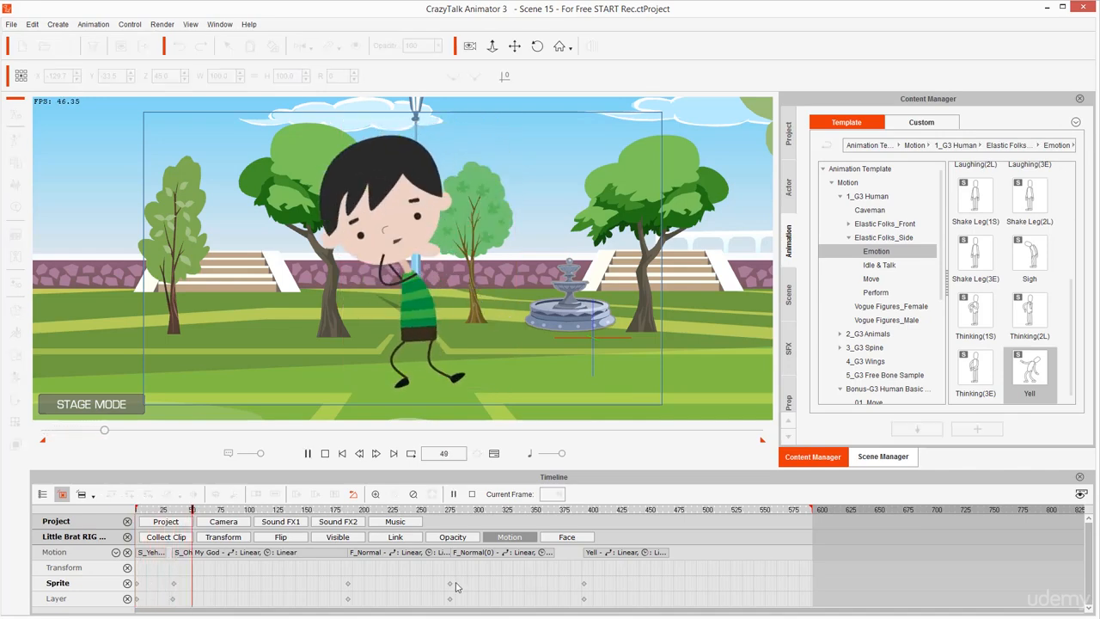
{"action": "key", "text": "space"}
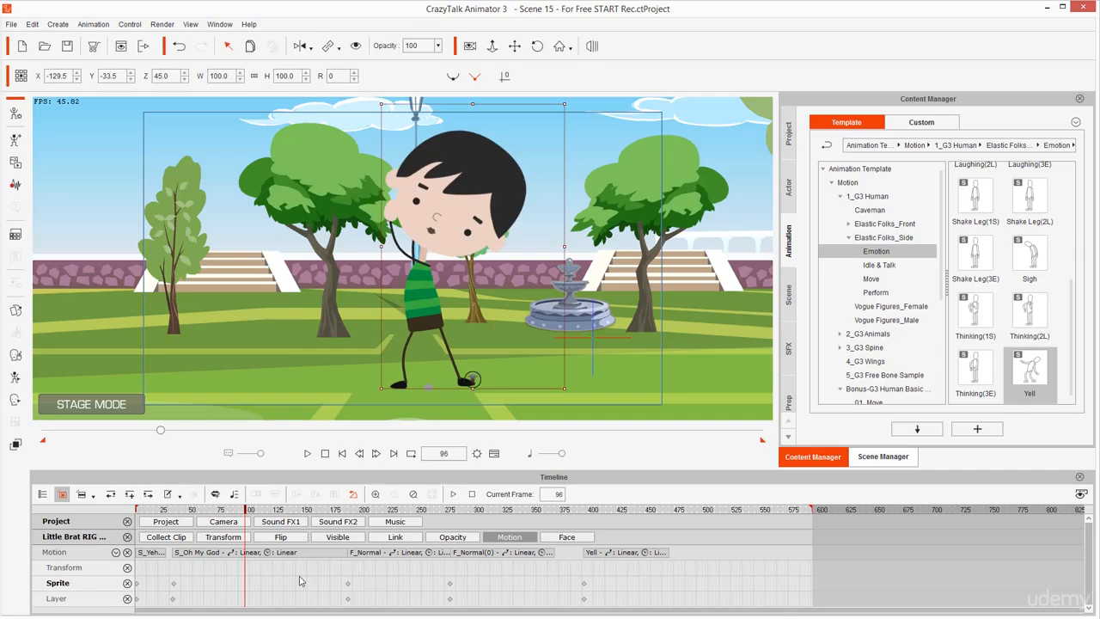
Replay the animation from the first frame into the beginning of the first F_Normal clip
{"action": "key", "text": "Home"}
{"action": "key", "text": "space"}
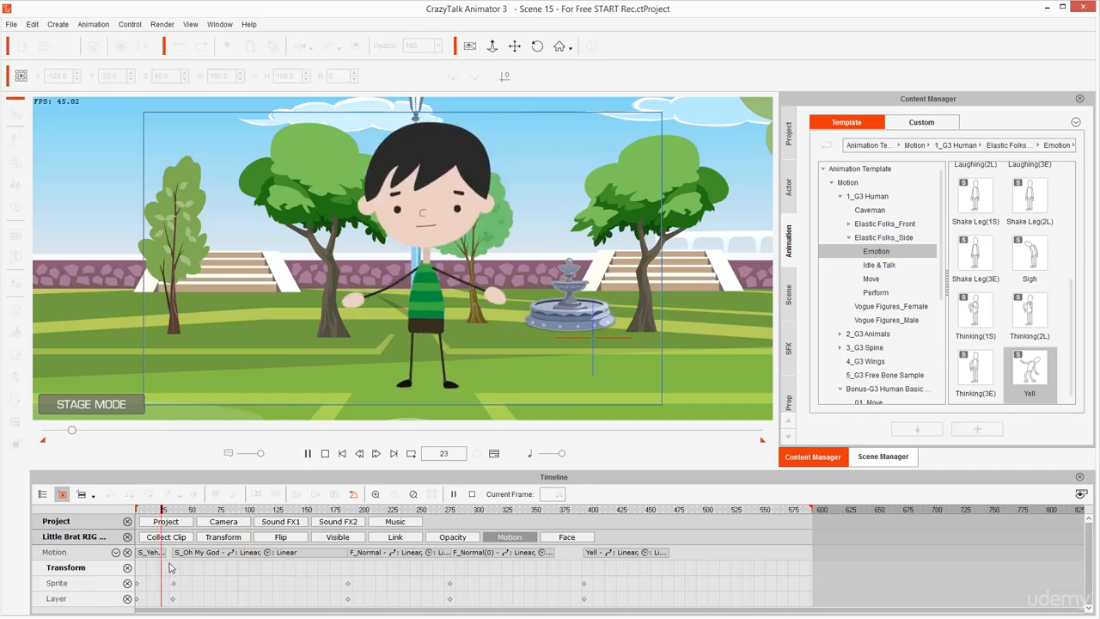
{"action": "key", "text": "space"}
{"action": "key", "text": "space"}
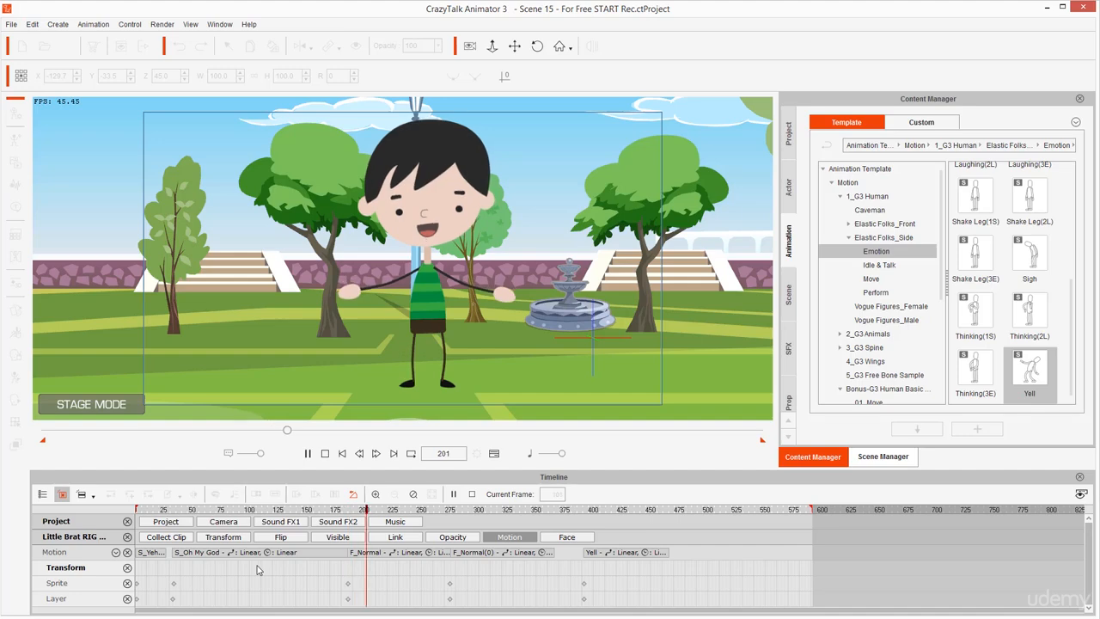
{"action": "key", "text": "space"}
Play from the end of the S_Oh My God clip into the Yell clip, and return to frame 376
{"action": "left_click_drag", "start_coordinate": [358, 573], "coordinate": [327, 579]}
{"action": "key", "text": "space"}
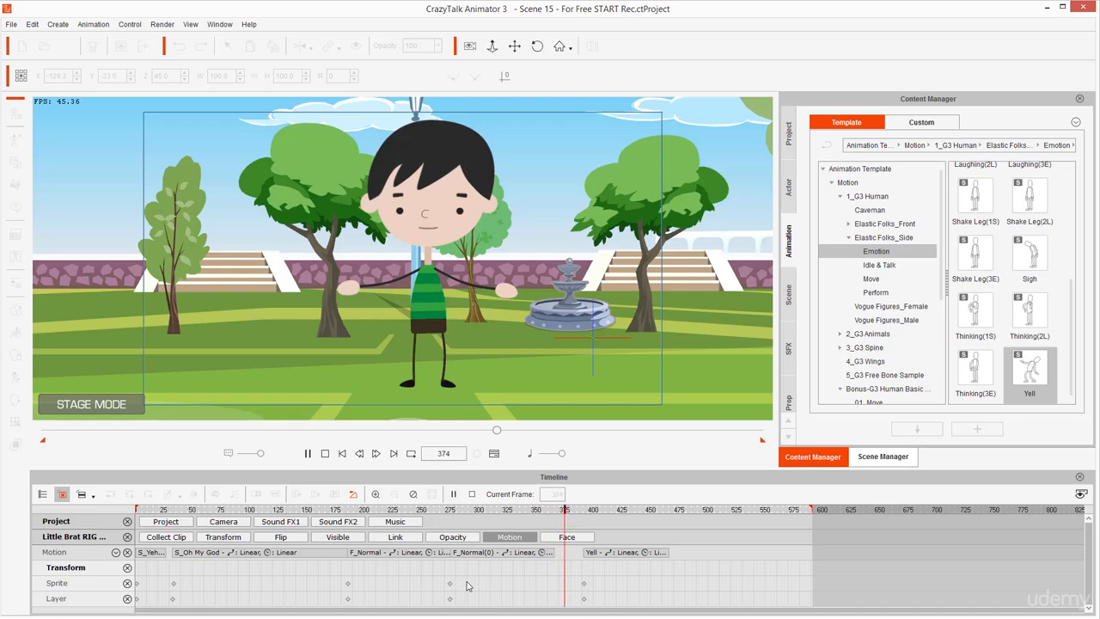
{"action": "key", "text": "space"}
{"action": "left_click", "coordinate": [567, 572]}
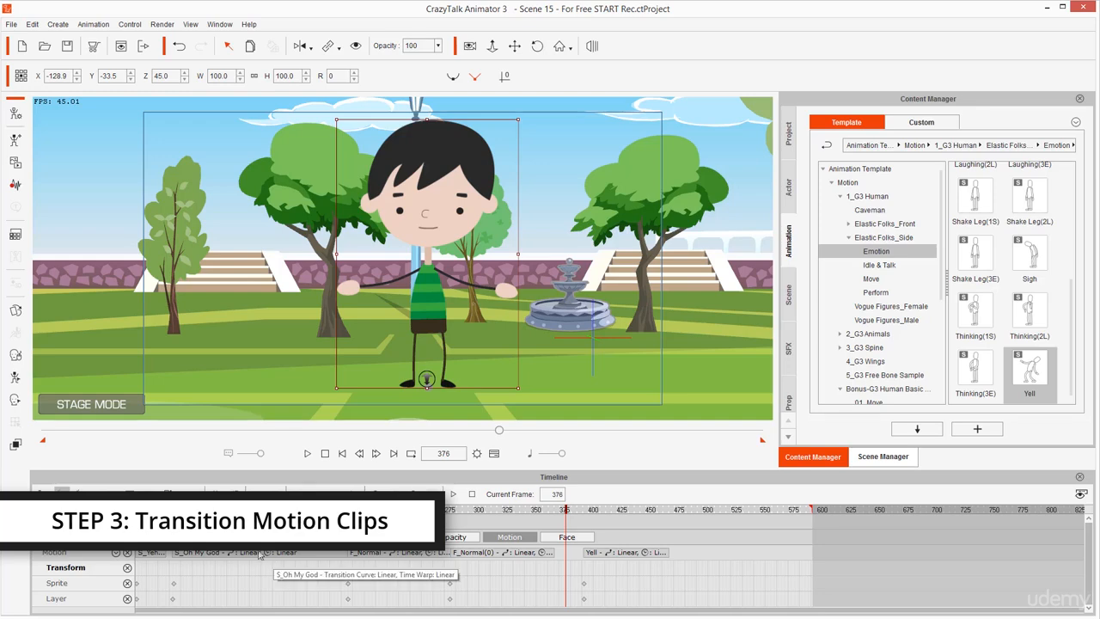
Select the S_Oh My God and F_Normal clips to examine their transition ranges, and play through the F_Normal motion
{"action": "left_click", "coordinate": [183, 581]}
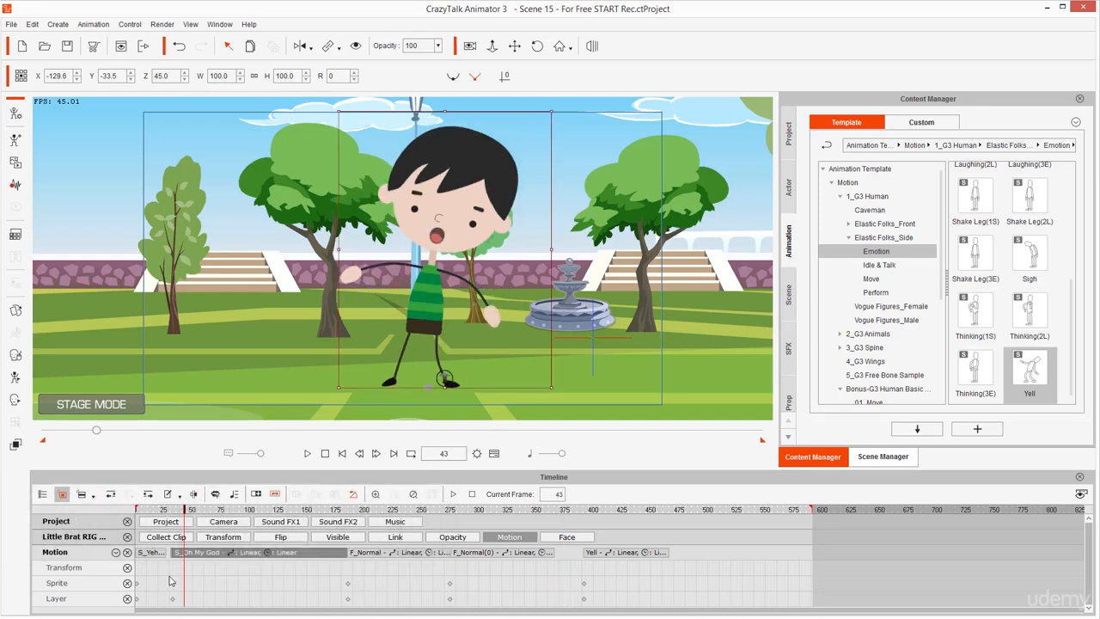
{"action": "scroll", "coordinate": [176, 581], "scroll_direction": "up", "scroll_amount": 3}
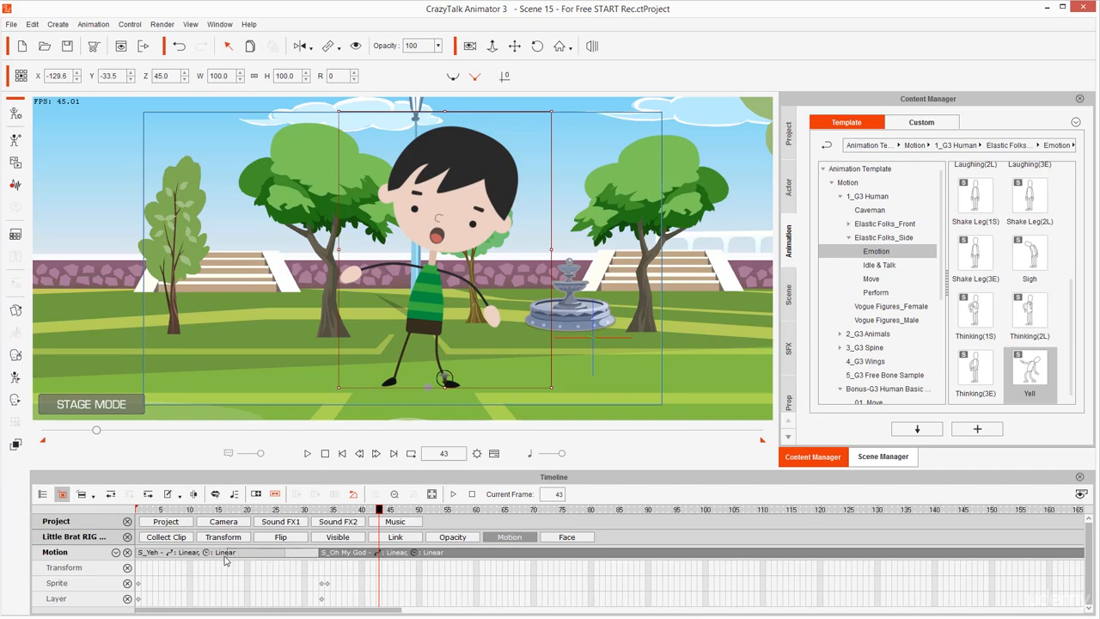
{"action": "scroll", "coordinate": [436, 581], "scroll_direction": "down", "scroll_amount": 2}
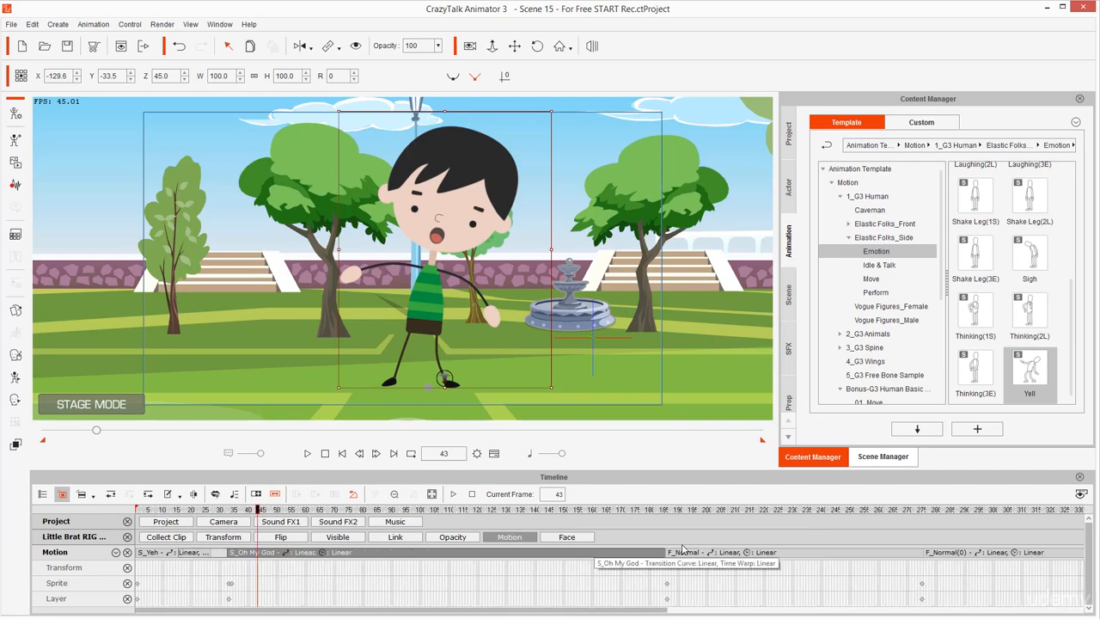
{"action": "left_click", "coordinate": [690, 556]}
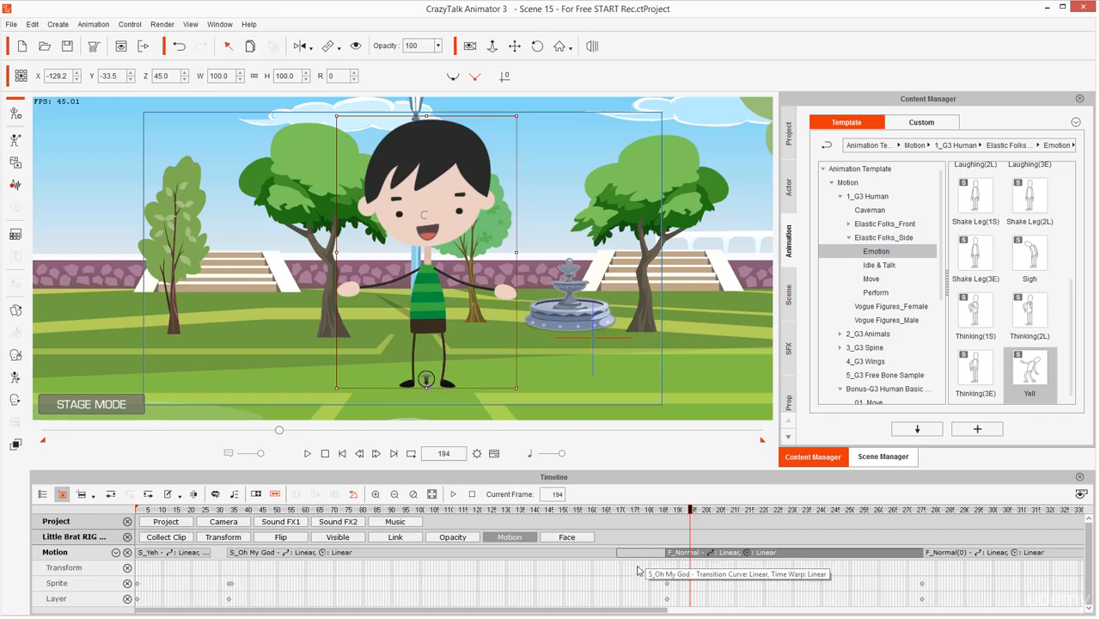
{"action": "key", "text": "space"}
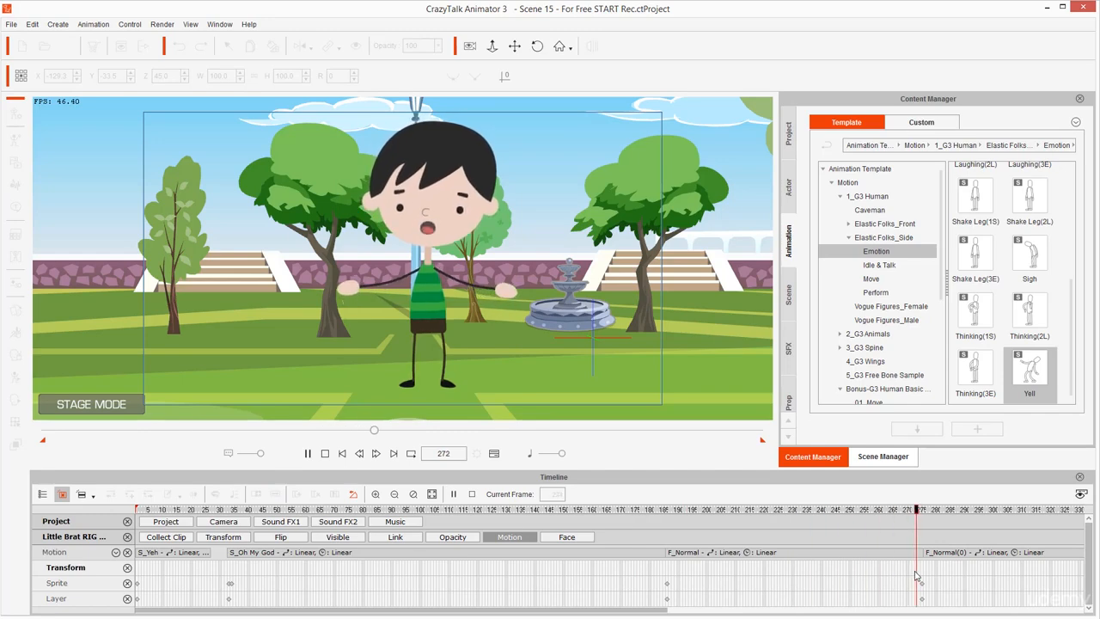
{"action": "left_click", "coordinate": [909, 576]}
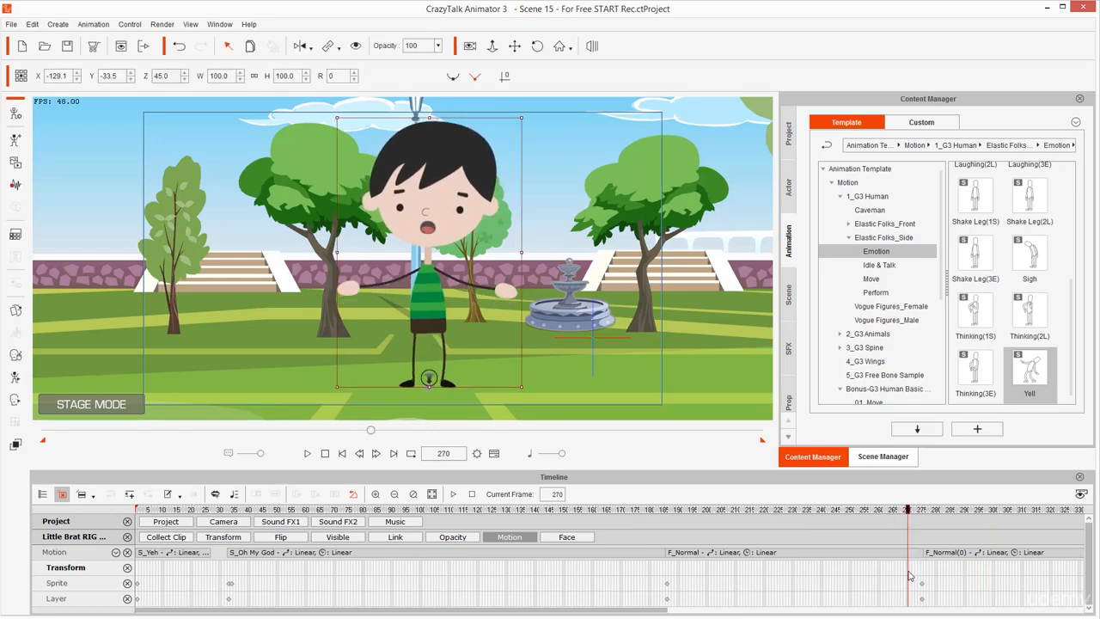
Select the Yell clip to examine its start, and play from frame 359 at the end of the second F_Normal clip through the Yell motion
{"action": "left_click_drag", "start_coordinate": [988, 577], "coordinate": [467, 576]}
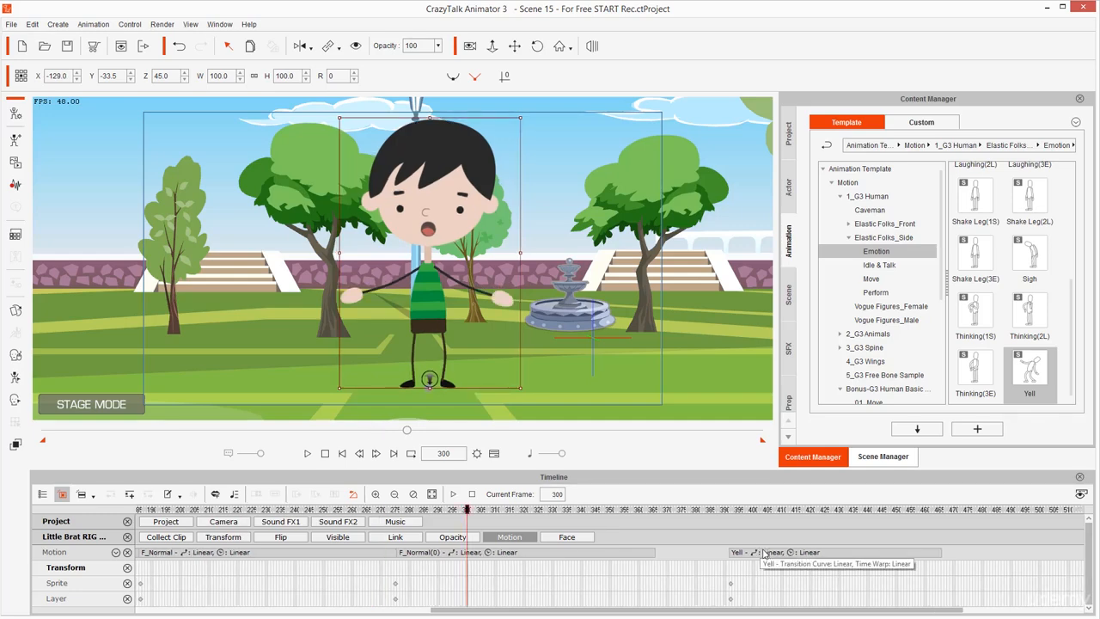
{"action": "left_click", "coordinate": [765, 554]}
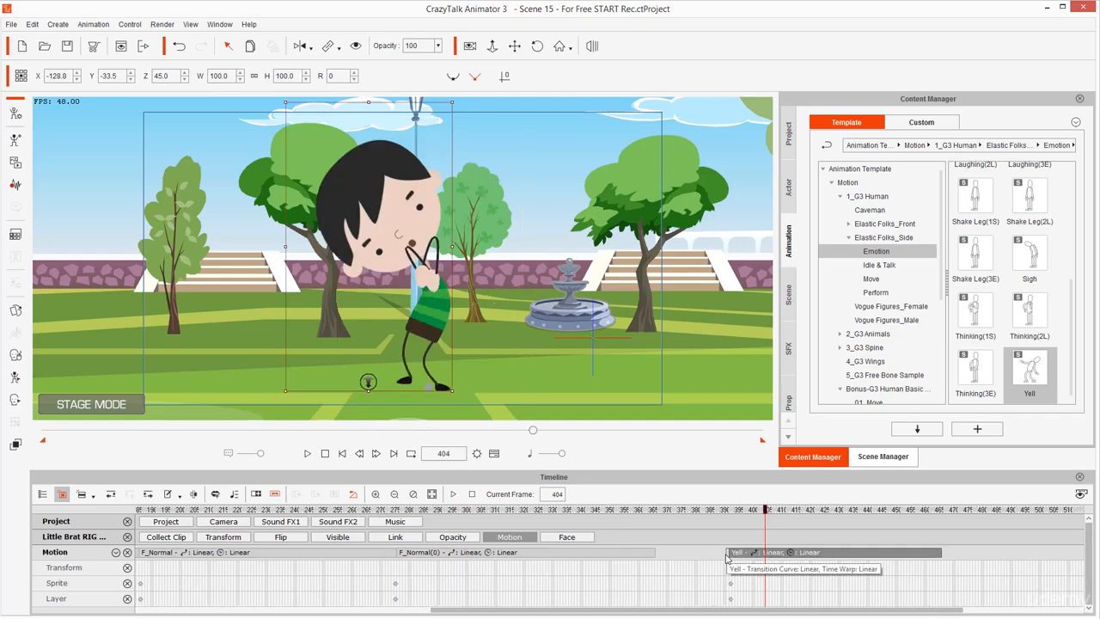
{"action": "left_click", "coordinate": [634, 572]}
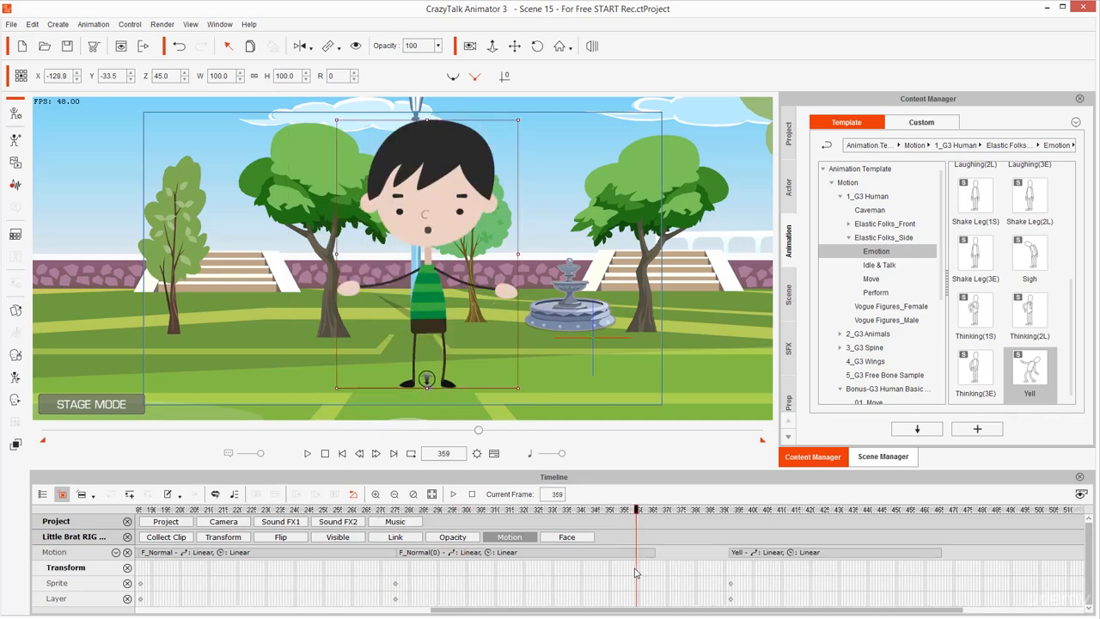
{"action": "key", "text": "space"}
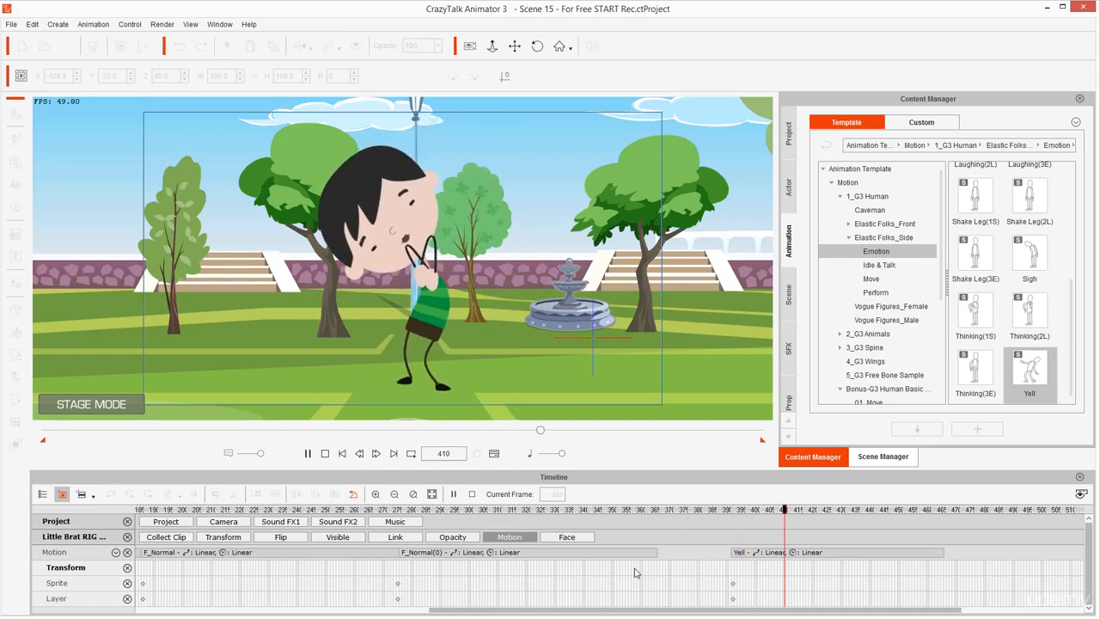
{"action": "left_click", "coordinate": [631, 574]}
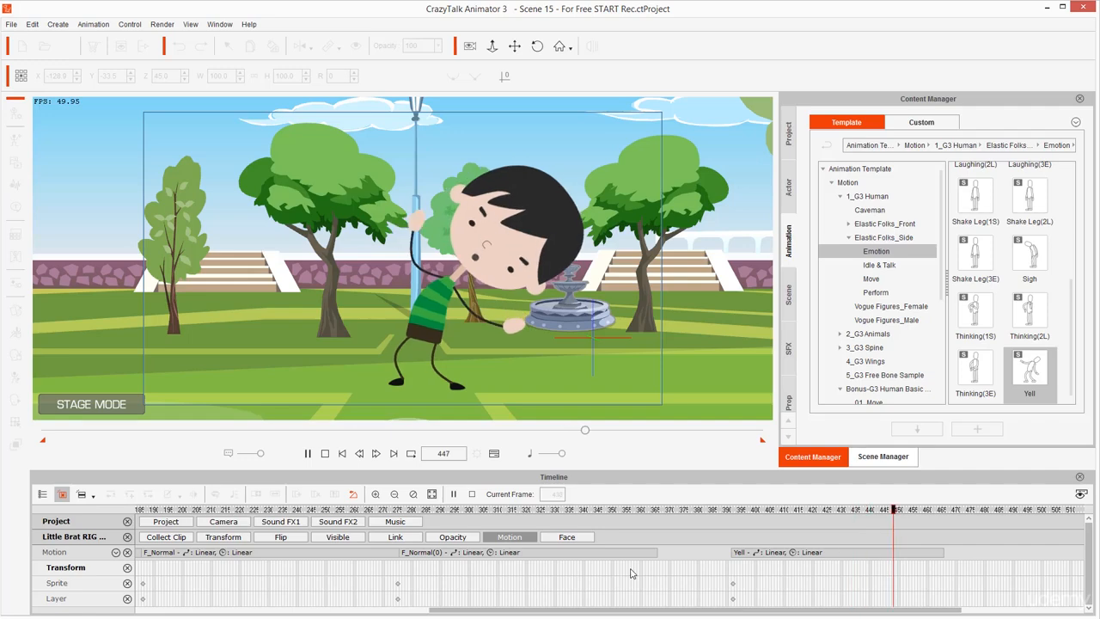
{"action": "key", "text": "space"}
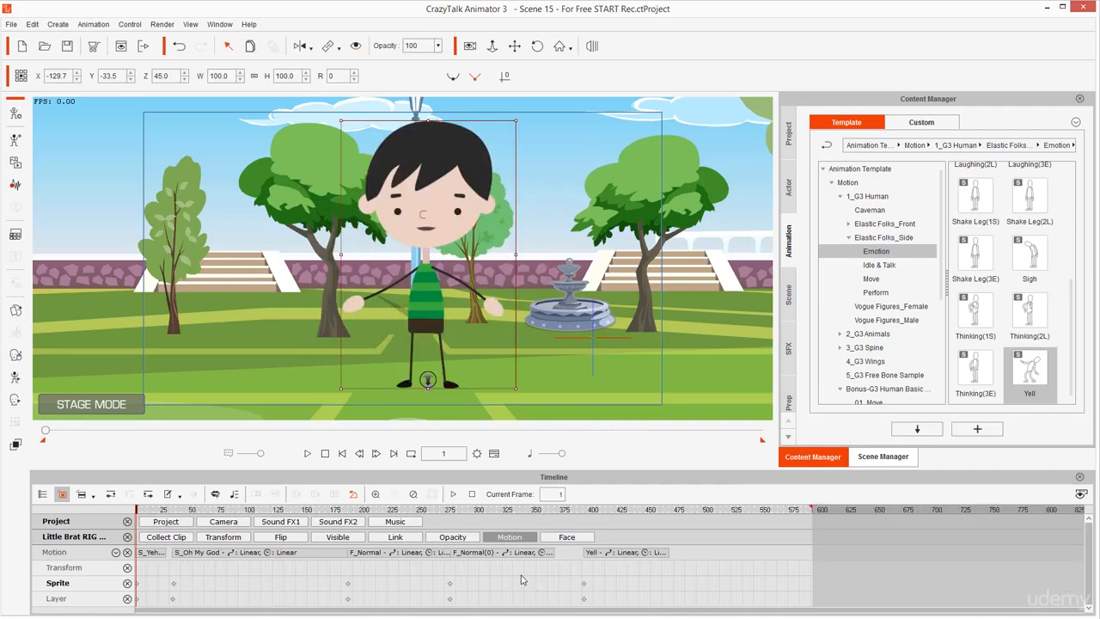
Fit the whole motion track in the timeline and play the full animation from frame 1 until past the Yell clip
{"action": "left_click", "coordinate": [522, 580]}
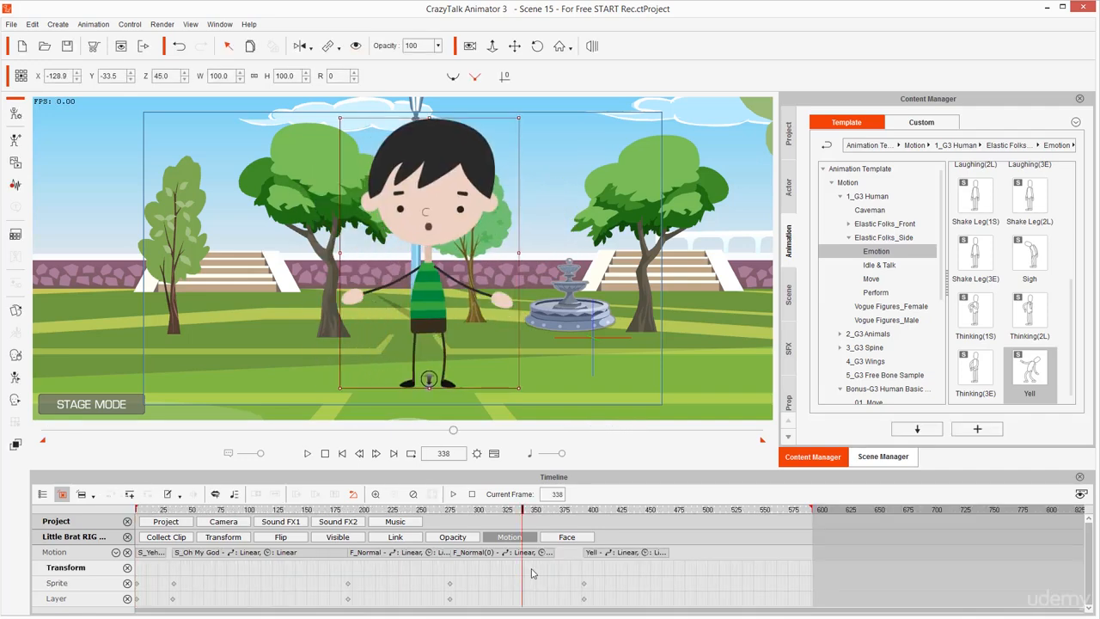
{"action": "left_click", "coordinate": [531, 573]}
{"action": "key", "text": "Home"}
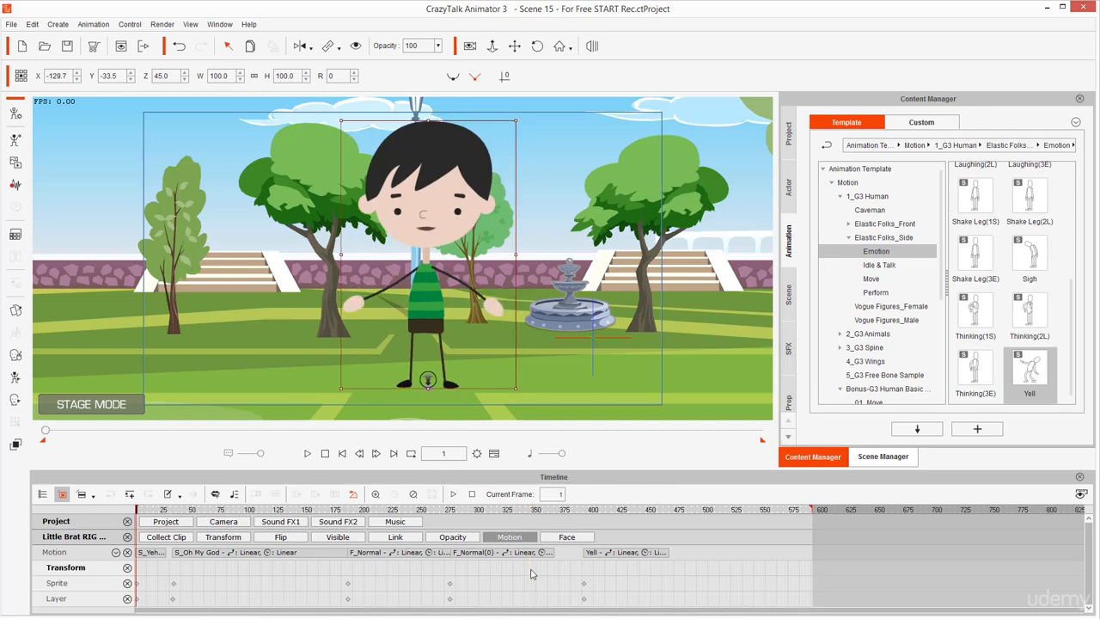
{"action": "key", "text": "space"}
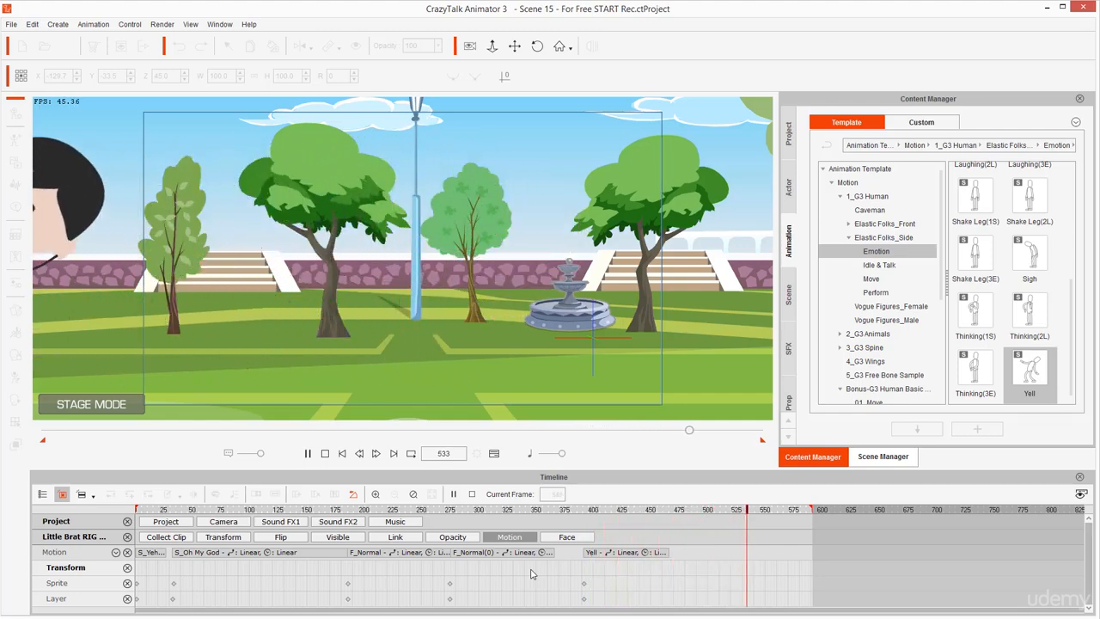
{"action": "key", "text": "space"}
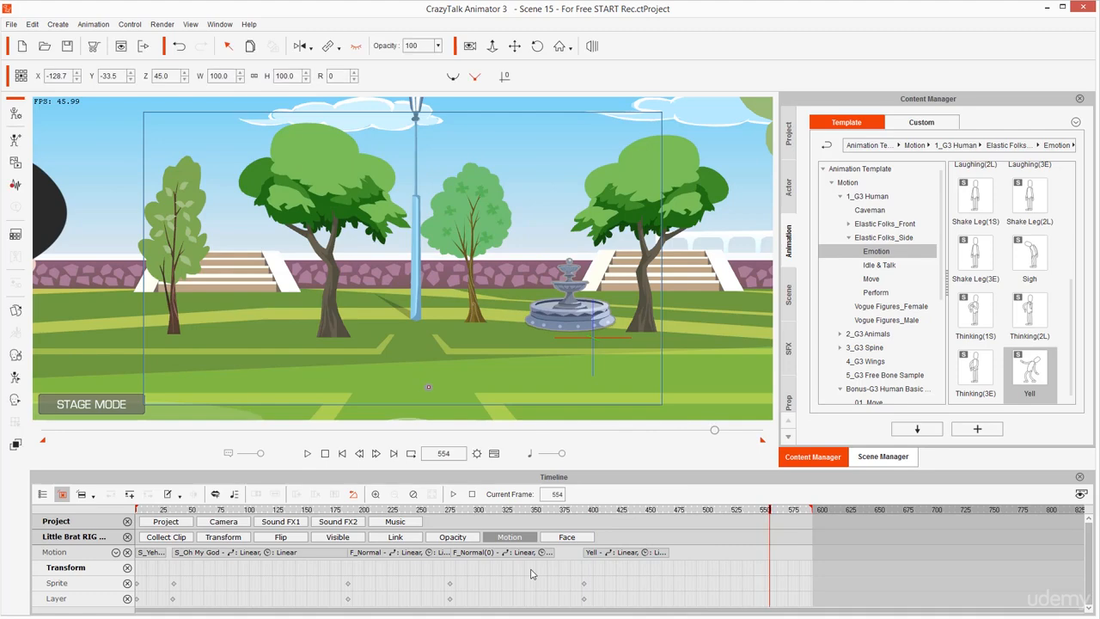